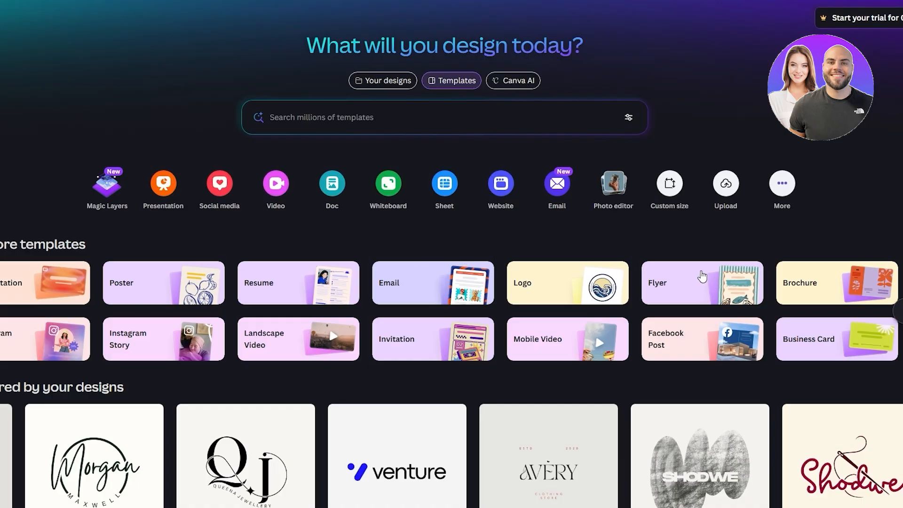
- Read through the chat response listing 50 niche digital product ideas organised by category
{"action": "scroll", "coordinate": [729, 282], "scroll_direction": "down", "scroll_amount": 8}
{"action": "scroll", "coordinate": [516, 395], "scroll_direction": "up", "scroll_amount": 8}
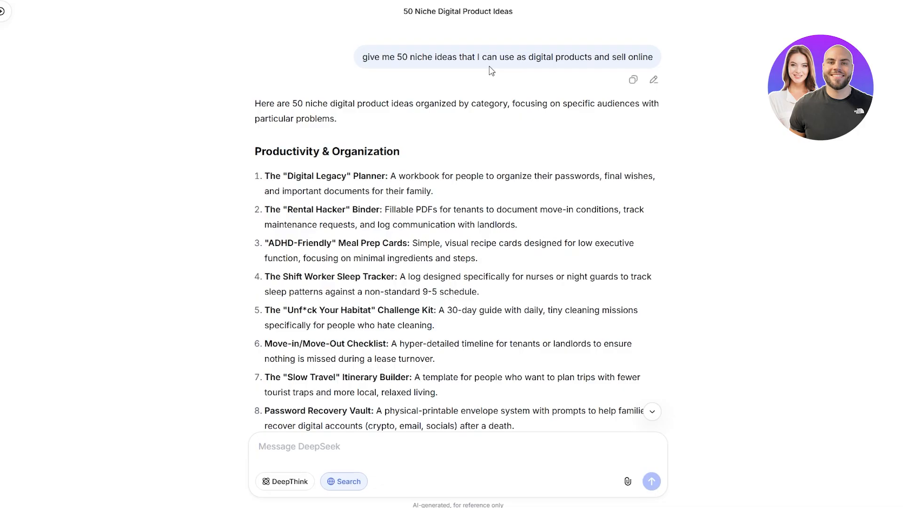
{"action": "scroll", "coordinate": [218, 113], "scroll_direction": "down", "scroll_amount": 12}
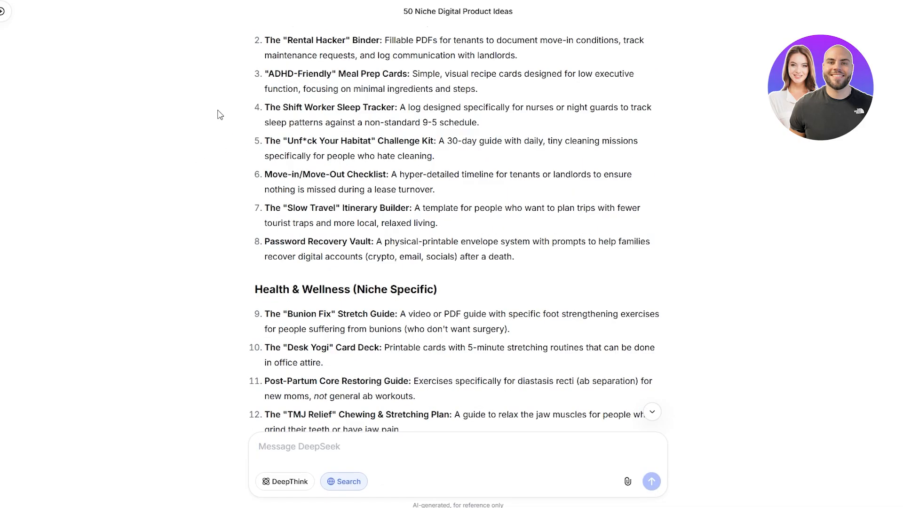
{"action": "scroll", "coordinate": [328, 263], "scroll_direction": "up", "scroll_amount": 5}
{"action": "scroll", "coordinate": [328, 264], "scroll_direction": "up", "scroll_amount": 6}
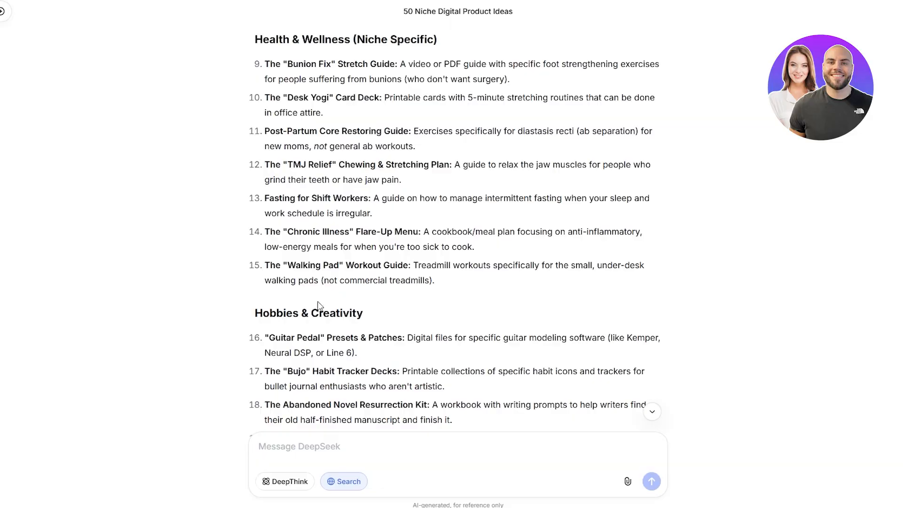
{"action": "scroll", "coordinate": [325, 121], "scroll_direction": "up", "scroll_amount": 3}
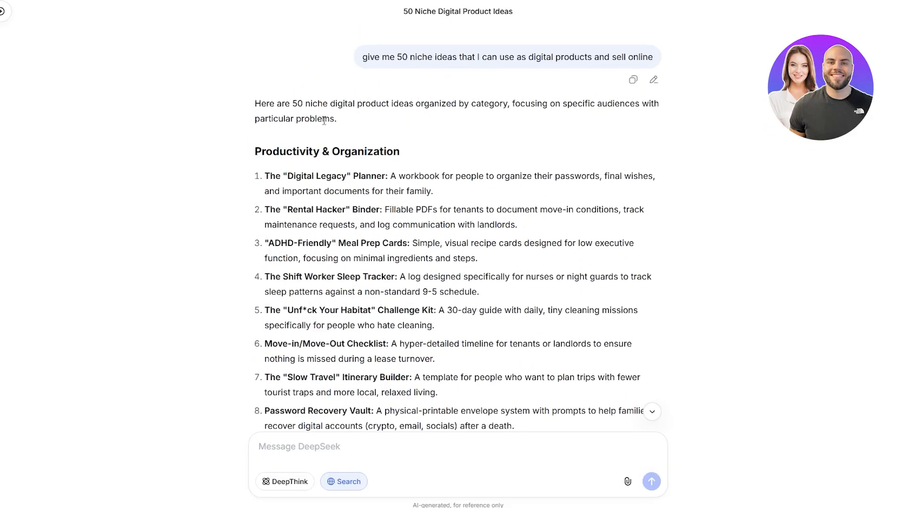
{"action": "scroll", "coordinate": [376, 168], "scroll_direction": "down", "scroll_amount": 6}
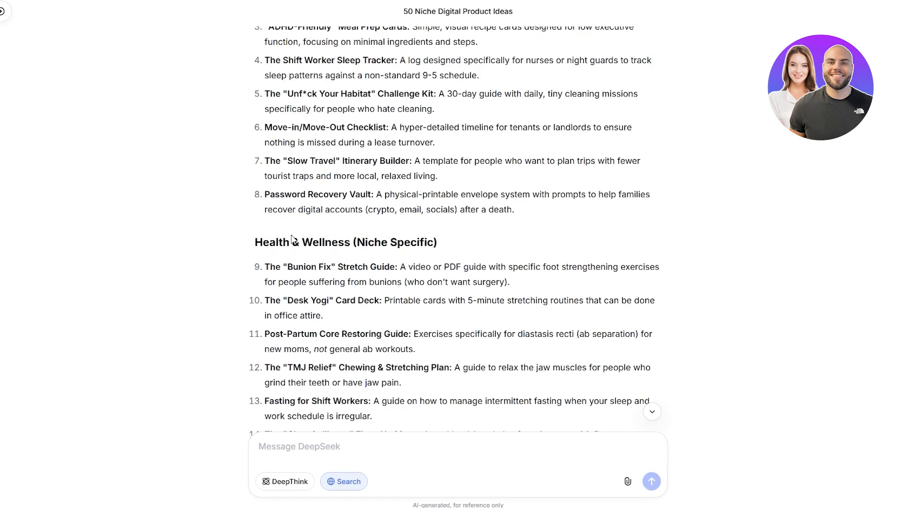
{"action": "scroll", "coordinate": [293, 268], "scroll_direction": "down", "scroll_amount": 3}
{"action": "scroll", "coordinate": [316, 313], "scroll_direction": "down", "scroll_amount": 5}
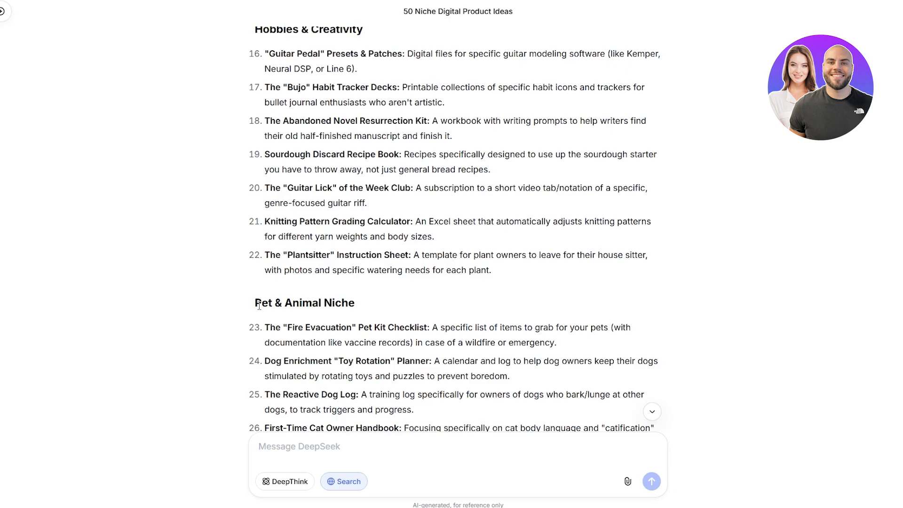
{"action": "scroll", "coordinate": [254, 308], "scroll_direction": "down", "scroll_amount": 9}
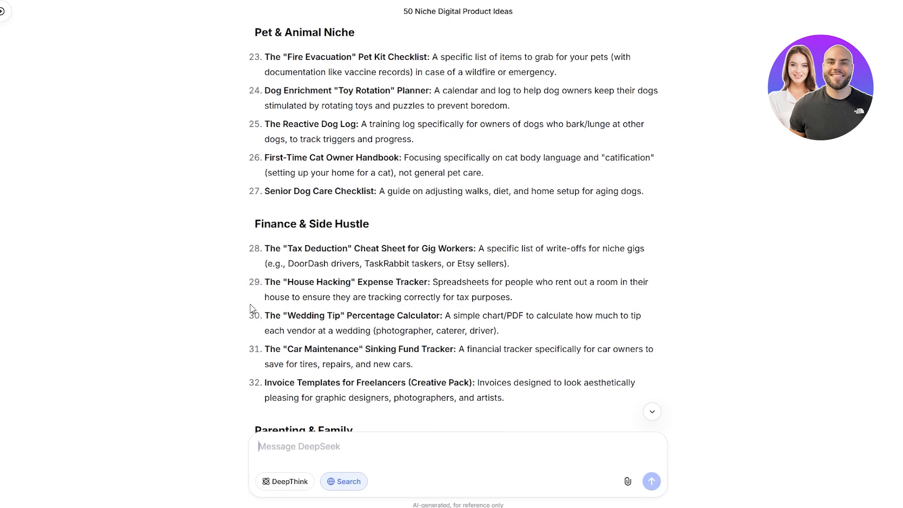
{"action": "scroll", "coordinate": [262, 311], "scroll_direction": "down", "scroll_amount": 1}
{"action": "scroll", "coordinate": [333, 310], "scroll_direction": "down", "scroll_amount": 8}
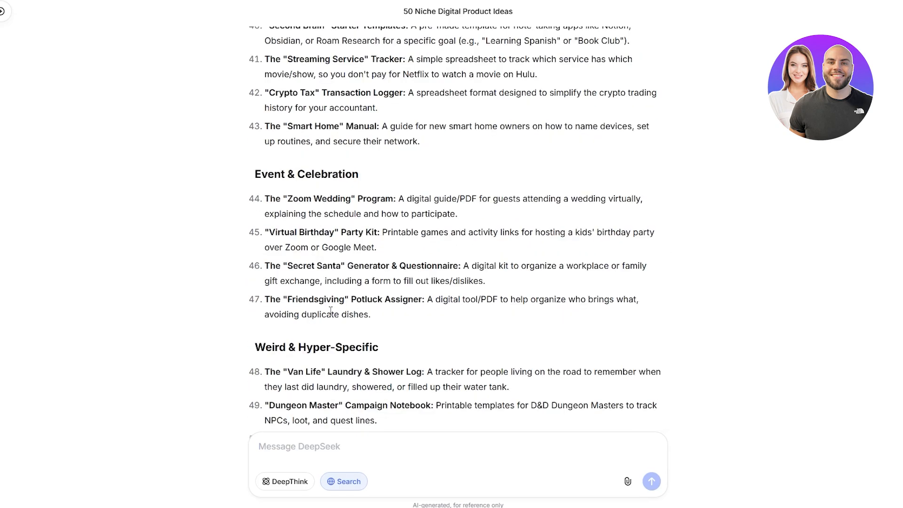
{"action": "scroll", "coordinate": [326, 311], "scroll_direction": "up", "scroll_amount": 20}
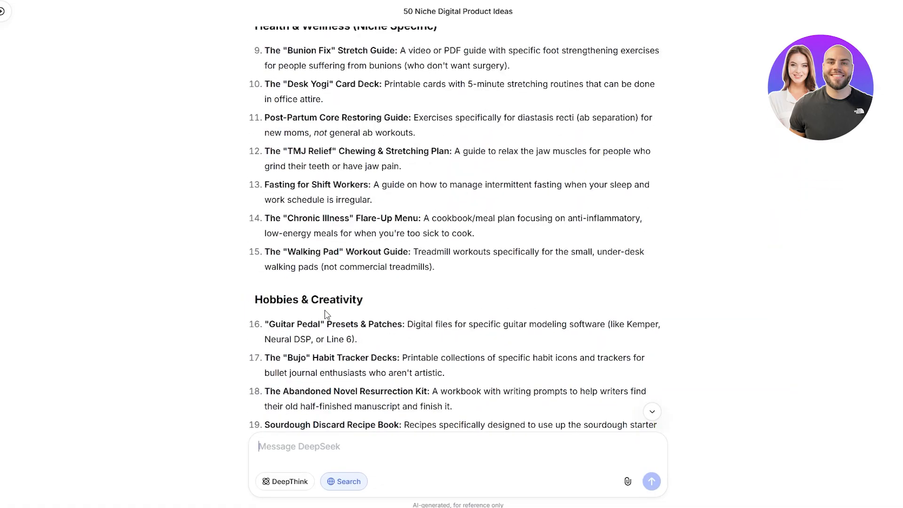
{"action": "scroll", "coordinate": [326, 312], "scroll_direction": "up", "scroll_amount": 3}
{"action": "scroll", "coordinate": [326, 312], "scroll_direction": "up", "scroll_amount": 4}
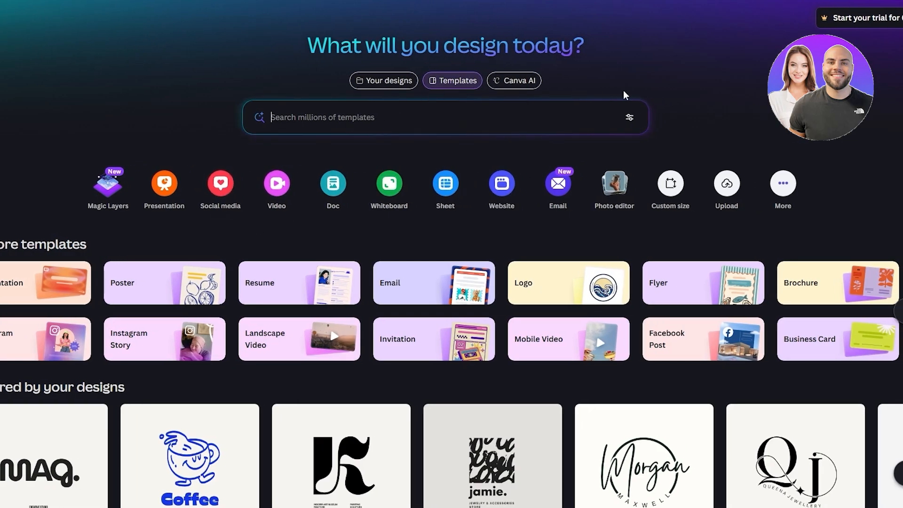
- Start a new Flyer (Portrait A4) design
{"action": "left_click", "coordinate": [575, 113]}
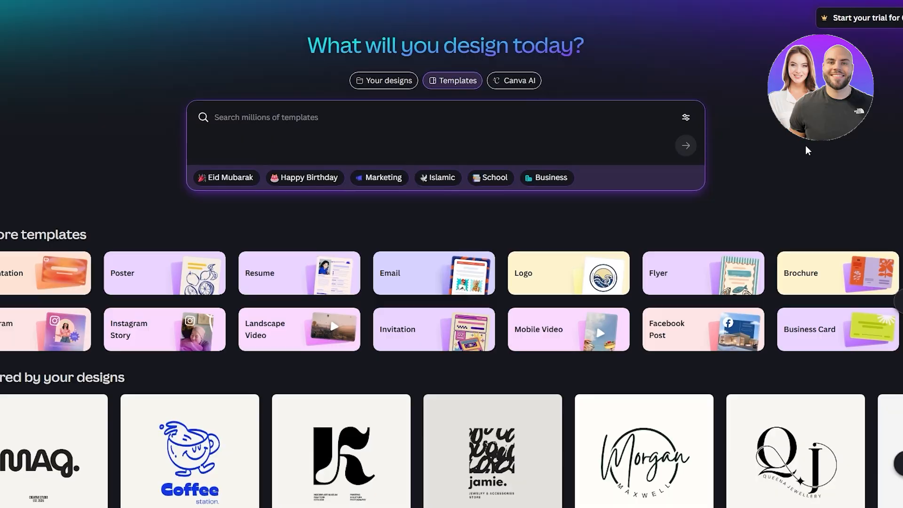
{"action": "scroll", "coordinate": [808, 151], "scroll_direction": "down", "scroll_amount": 5}
{"action": "scroll", "coordinate": [808, 151], "scroll_direction": "up", "scroll_amount": 5}
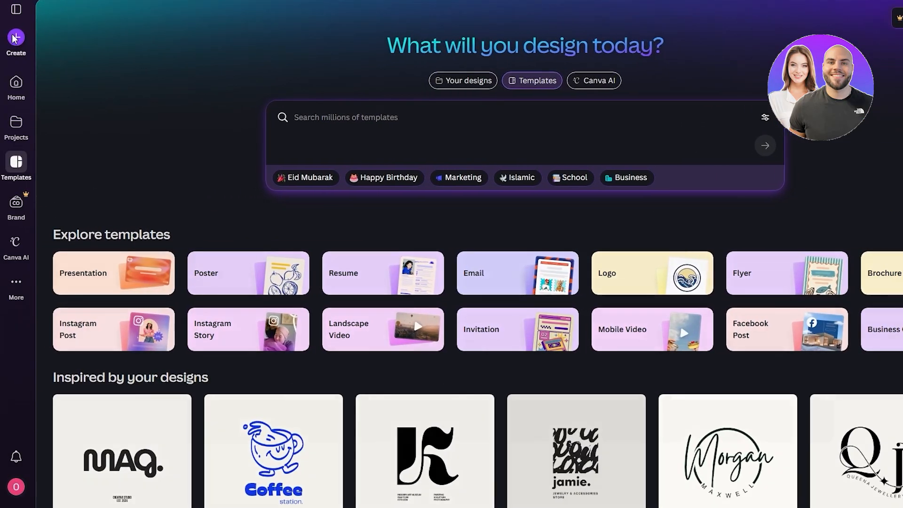
{"action": "left_click", "coordinate": [16, 37]}
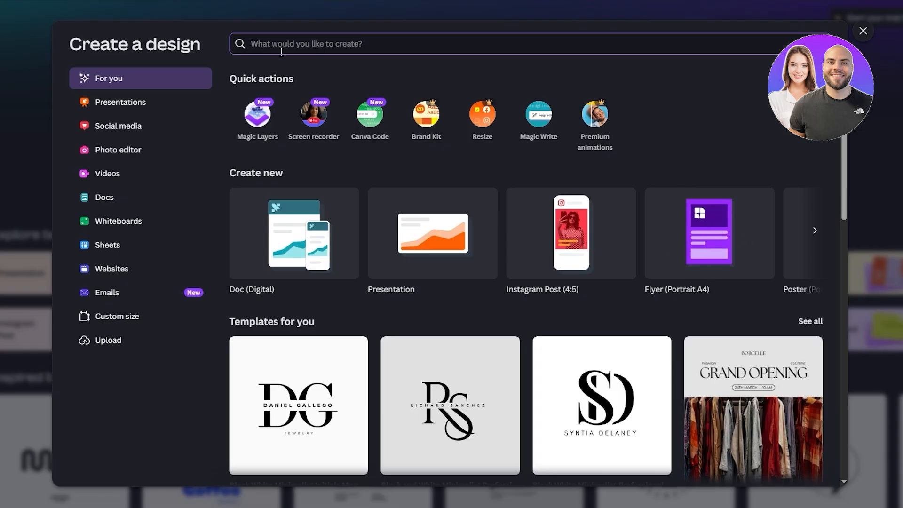
{"action": "left_click", "coordinate": [718, 216]}
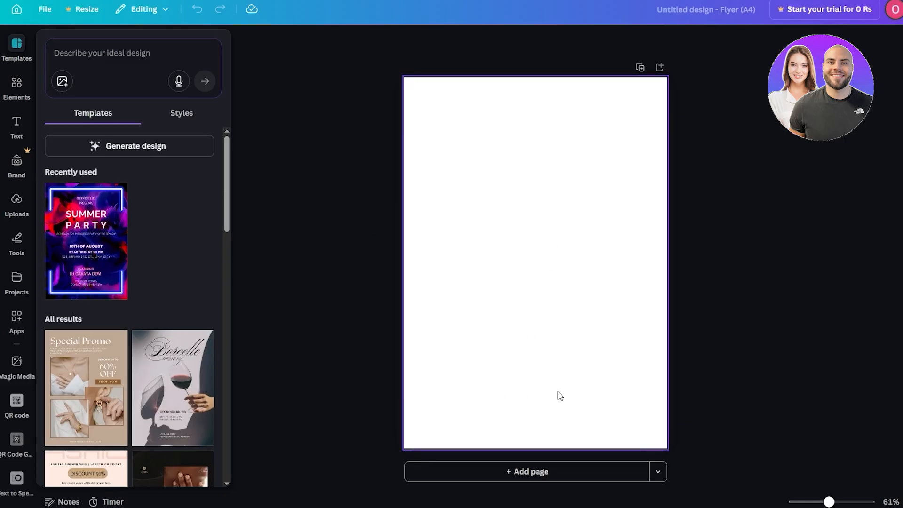
- Paste the prompt 'I want to create a idea book that has 50 different ideas to make money as digital products' and generate a design
{"action": "left_click", "coordinate": [89, 58]}
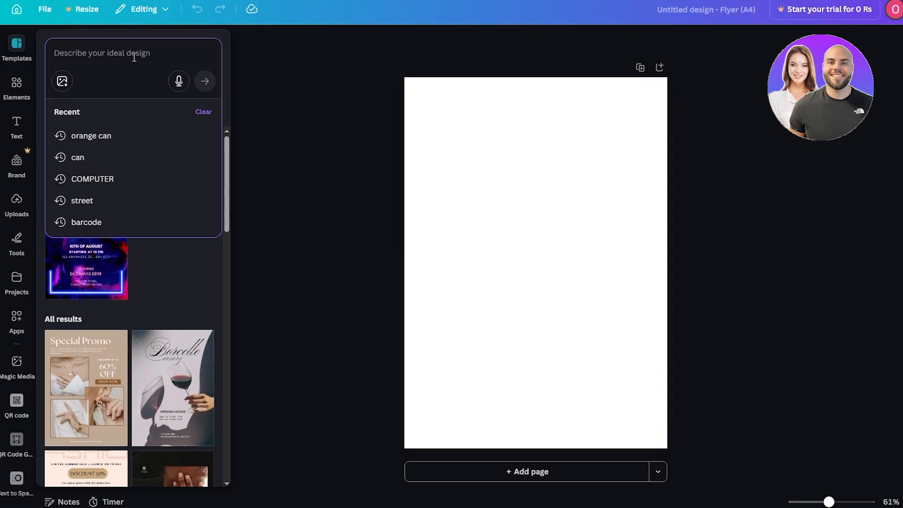
{"action": "type", "text": "I want to create a idea book that has 50 different ideas to make money as digital products"}
{"action": "key", "text": "Return"}
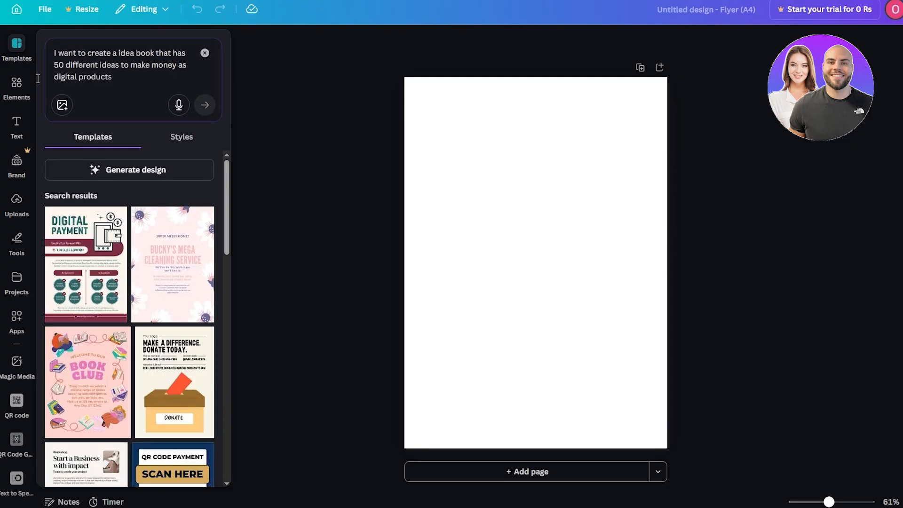
{"action": "left_click", "coordinate": [136, 171]}
{"action": "scroll", "coordinate": [136, 172], "scroll_direction": "down", "scroll_amount": 3}
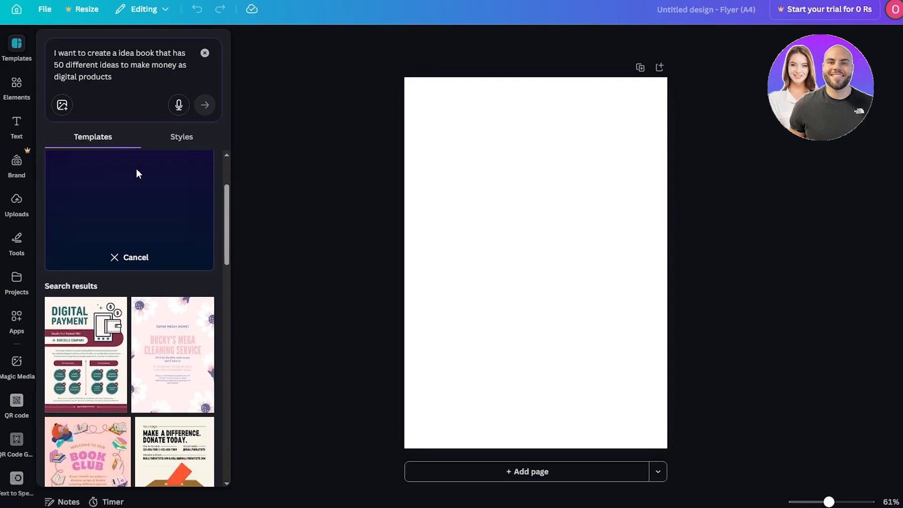
{"action": "scroll", "coordinate": [141, 264], "scroll_direction": "down", "scroll_amount": 4}
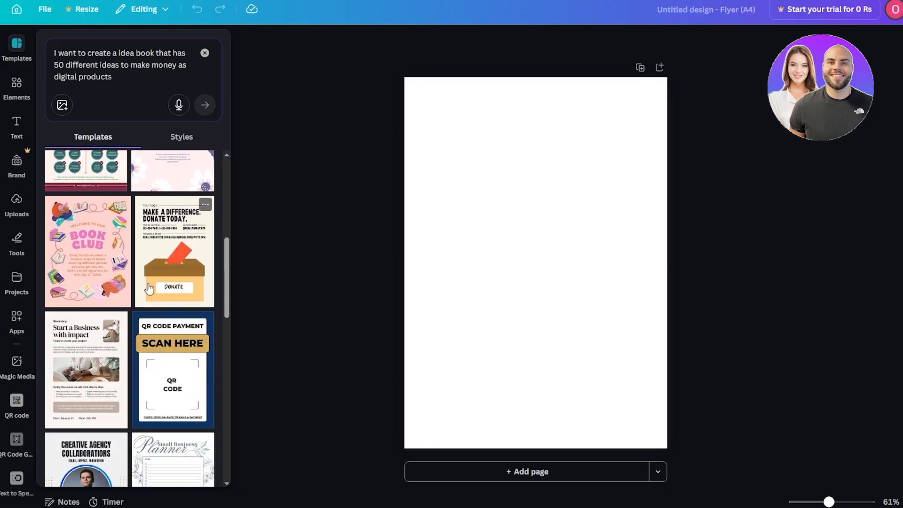
{"action": "scroll", "coordinate": [149, 288], "scroll_direction": "down", "scroll_amount": 3}
{"action": "scroll", "coordinate": [139, 310], "scroll_direction": "down", "scroll_amount": 3}
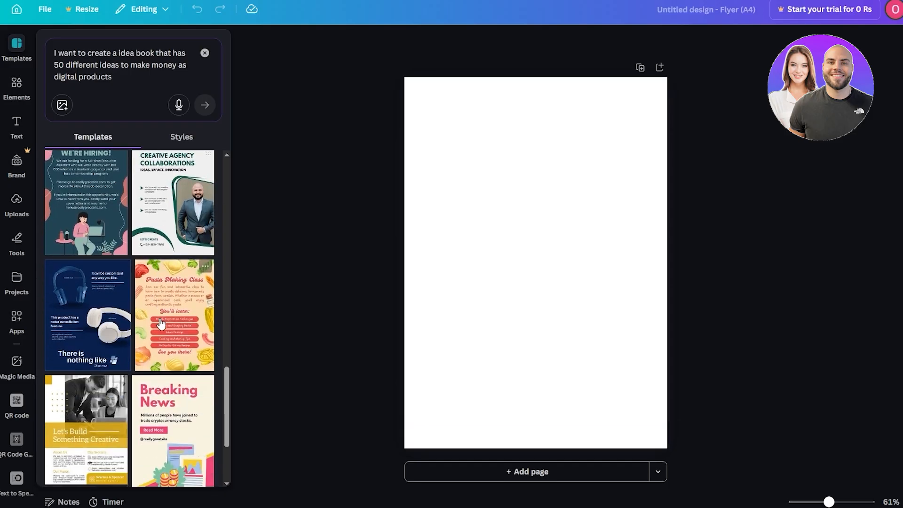
{"action": "scroll", "coordinate": [147, 311], "scroll_direction": "down", "scroll_amount": 3}
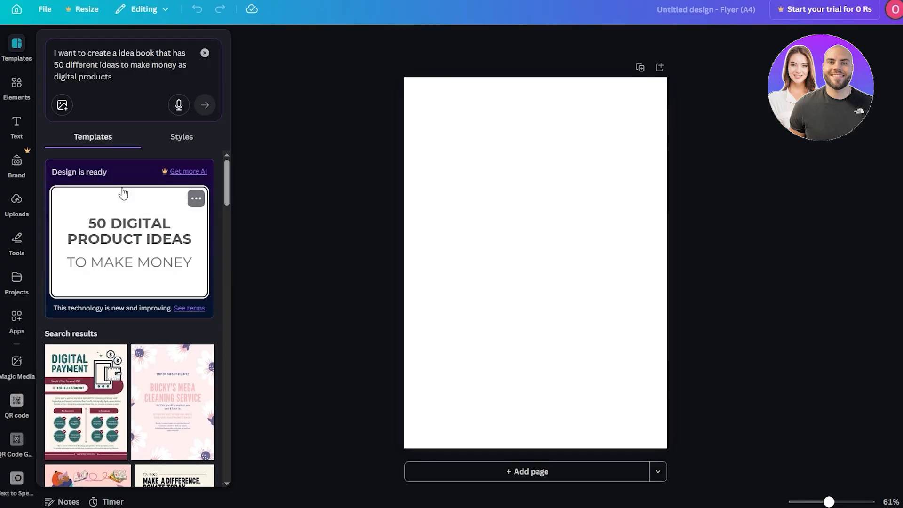
- Apply the generated '50 Digital Product Ideas to Make Money' cover design to the page
{"action": "left_click", "coordinate": [131, 245]}
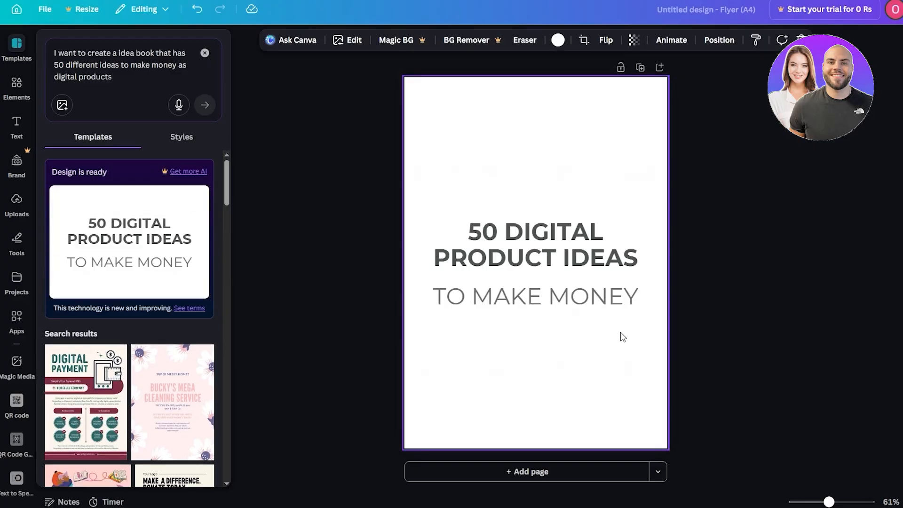
{"action": "left_click_drag", "start_coordinate": [618, 336], "coordinate": [489, 203]}
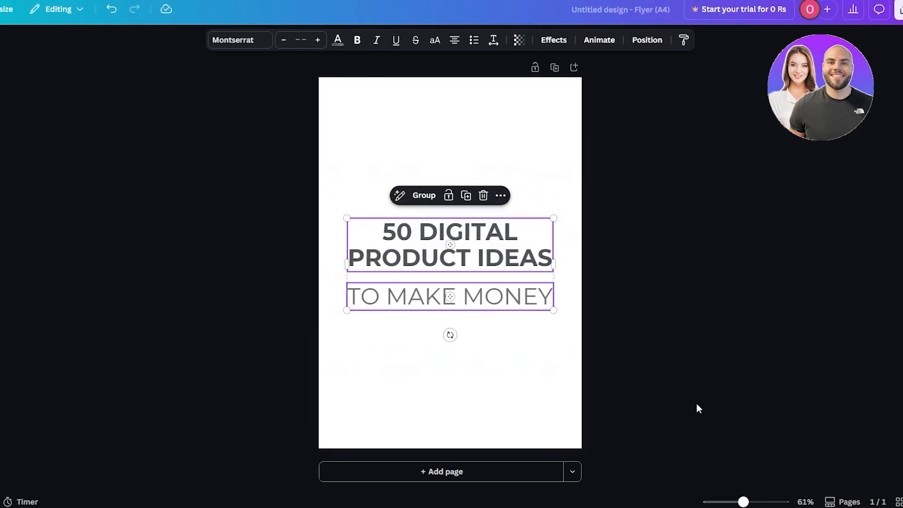
{"action": "left_click", "coordinate": [492, 349]}
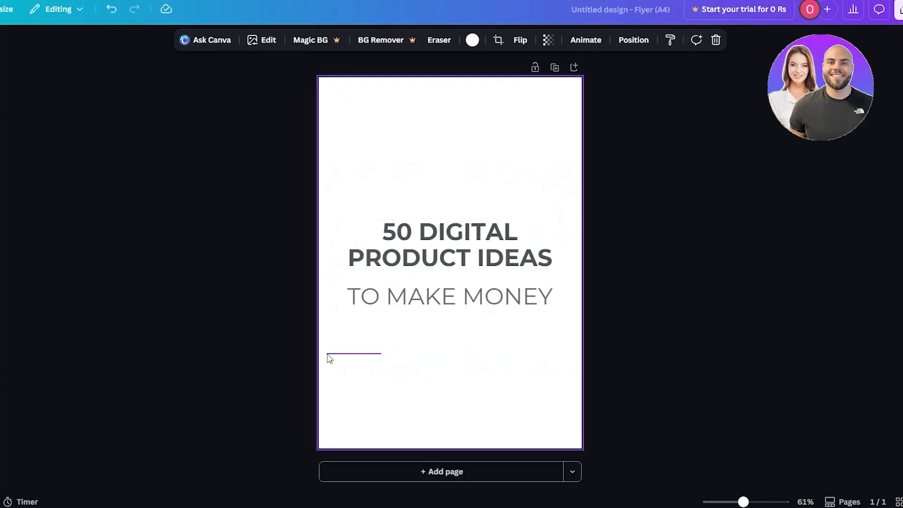
{"action": "key", "text": "Escape"}
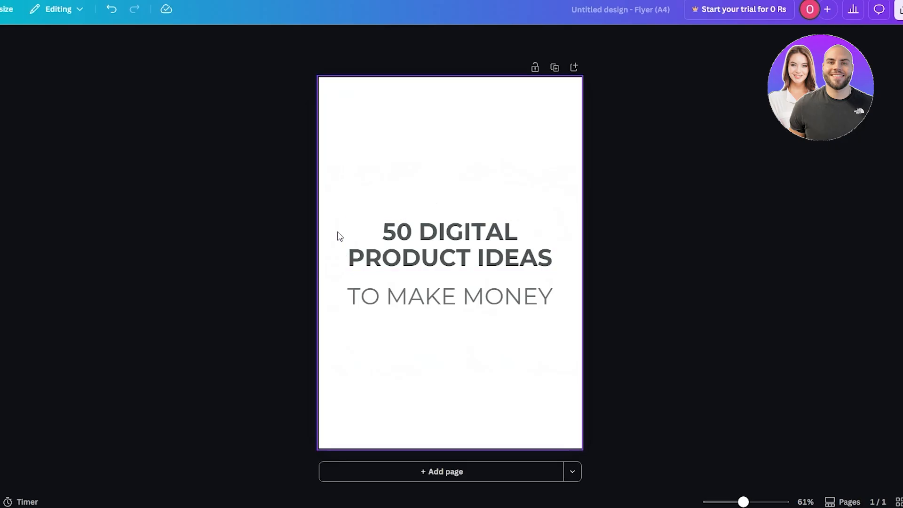
{"action": "left_click_drag", "start_coordinate": [430, 268], "coordinate": [476, 373]}
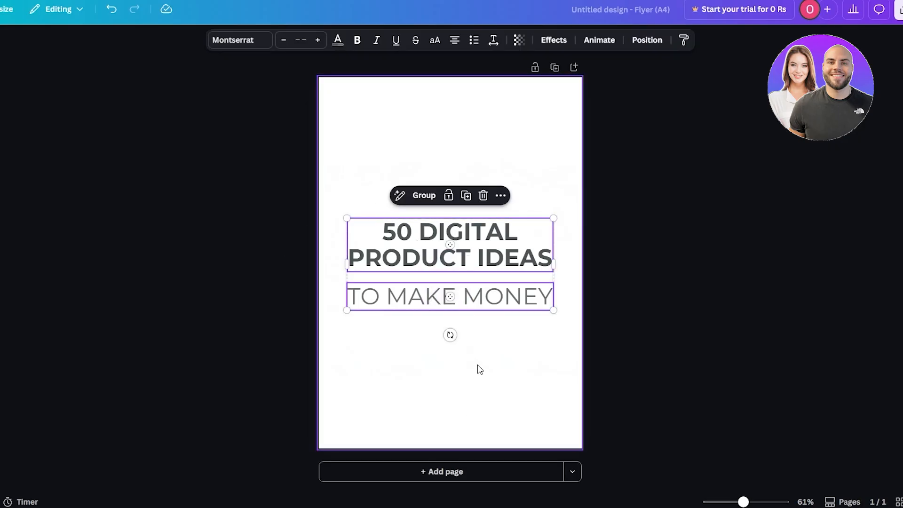
- Add an arch shape from the Elements shapes to the page
{"action": "left_click", "coordinate": [12, 245]}
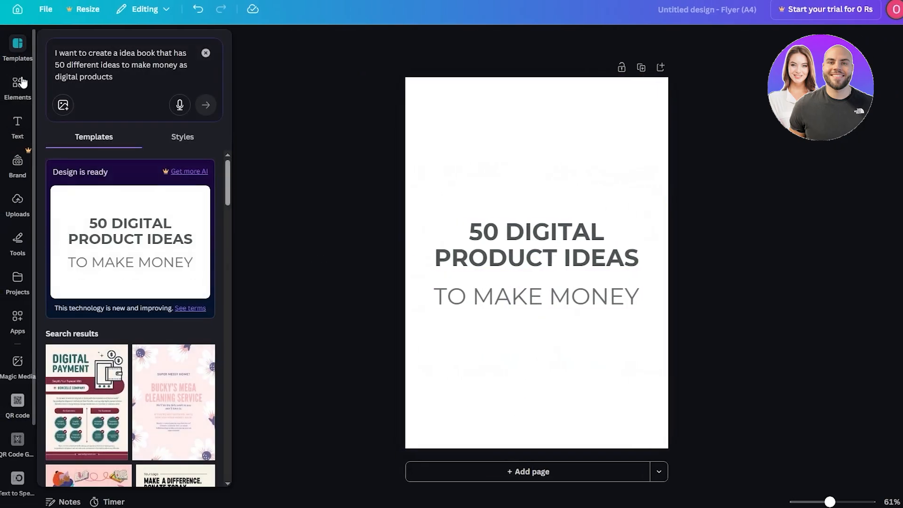
{"action": "left_click", "coordinate": [21, 83]}
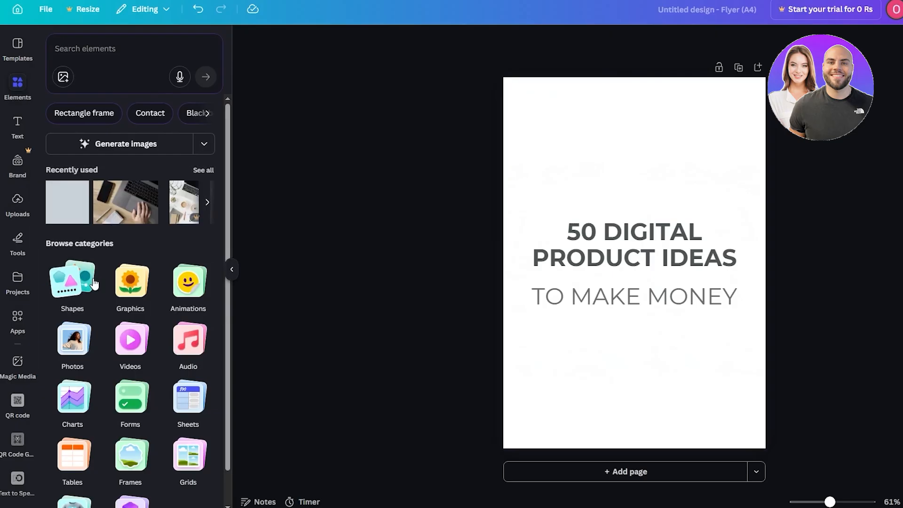
{"action": "left_click", "coordinate": [94, 284]}
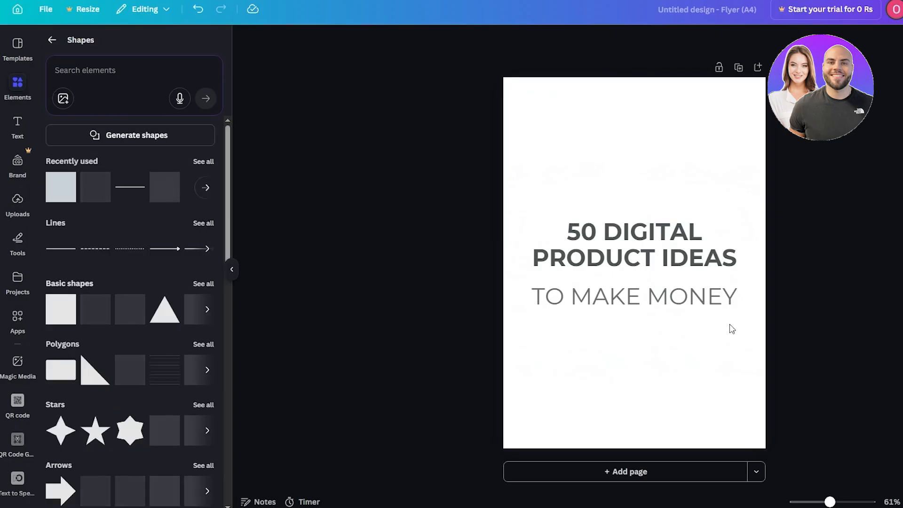
{"action": "scroll", "coordinate": [131, 287], "scroll_direction": "down", "scroll_amount": 6}
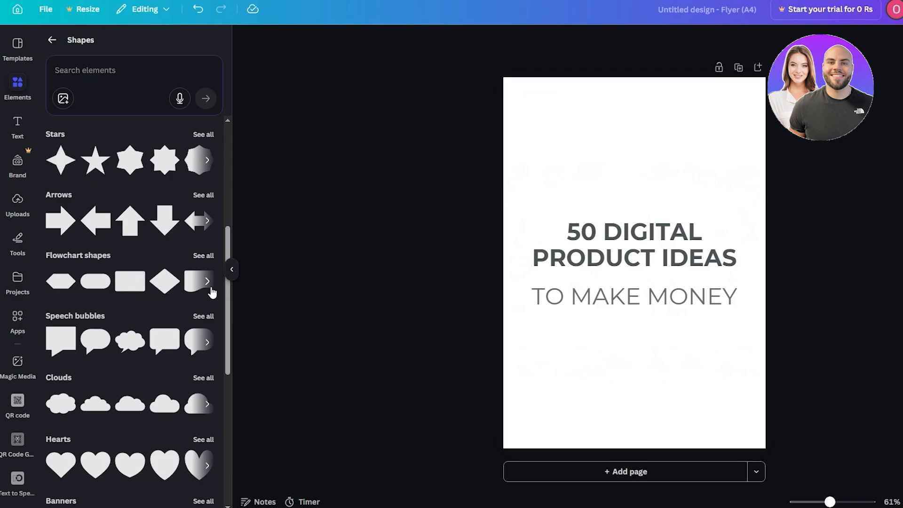
{"action": "scroll", "coordinate": [212, 292], "scroll_direction": "down", "scroll_amount": 2}
{"action": "scroll", "coordinate": [210, 289], "scroll_direction": "up", "scroll_amount": 8}
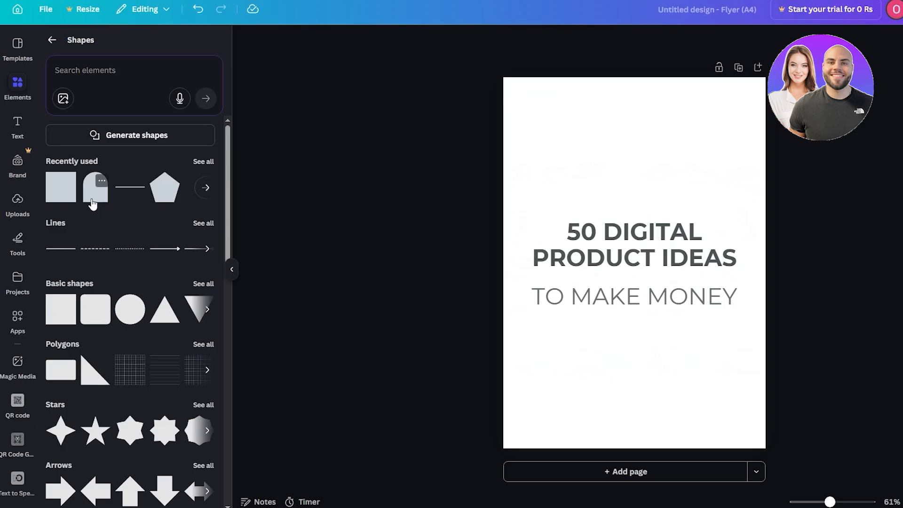
{"action": "left_click", "coordinate": [92, 204]}
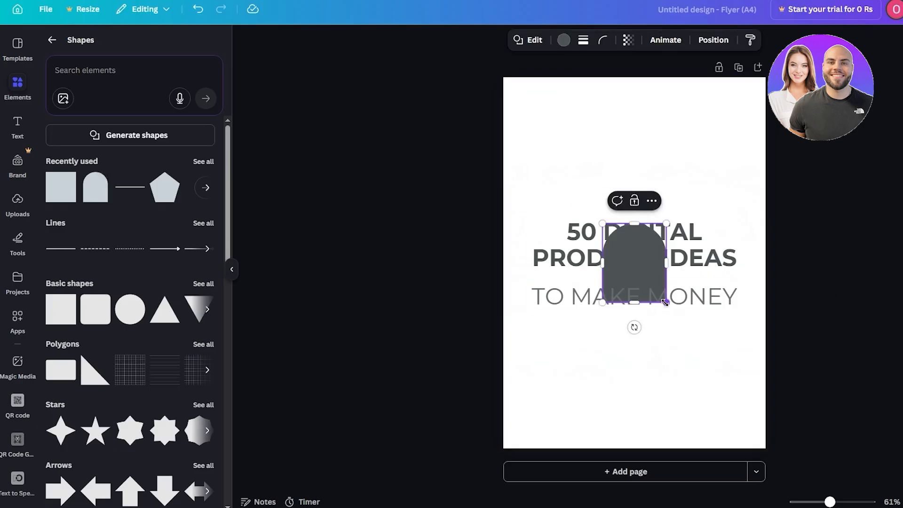
- Enlarge the arch shape and position it over the title text in the middle of the page
{"action": "left_click_drag", "start_coordinate": [665, 302], "coordinate": [745, 377]}
{"action": "mouse_move", "coordinate": [656, 366]}
{"action": "left_mouse_down"}
{"action": "mouse_move", "coordinate": [667, 359]}
{"action": "mouse_move", "coordinate": [660, 364]}
{"action": "left_mouse_up"}
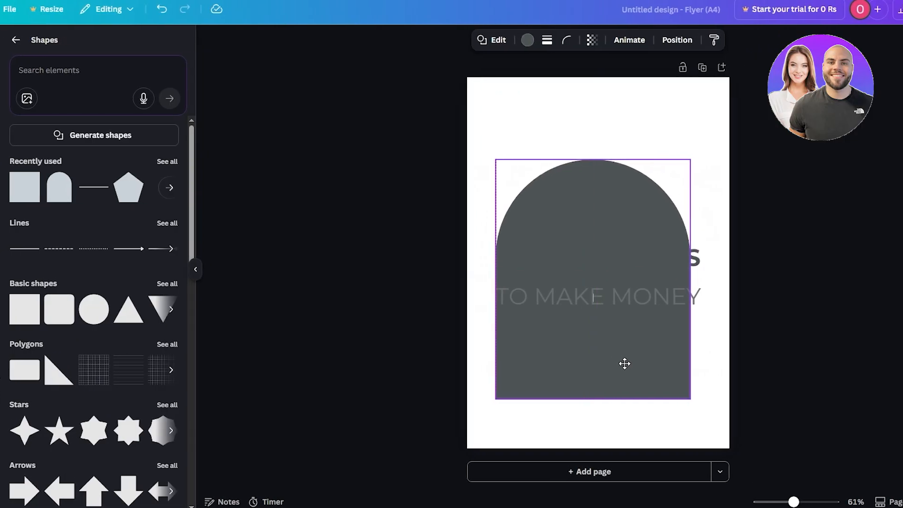
{"action": "left_click_drag", "start_coordinate": [625, 364], "coordinate": [631, 349]}
- Bring the arch shape forward in the layer order
{"action": "right_click", "coordinate": [554, 187]}
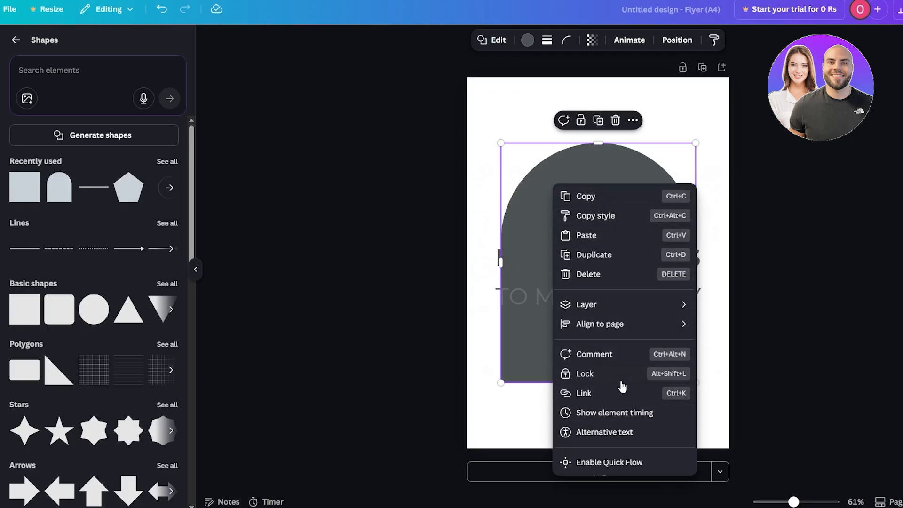
{"action": "mouse_move", "coordinate": [665, 308]}
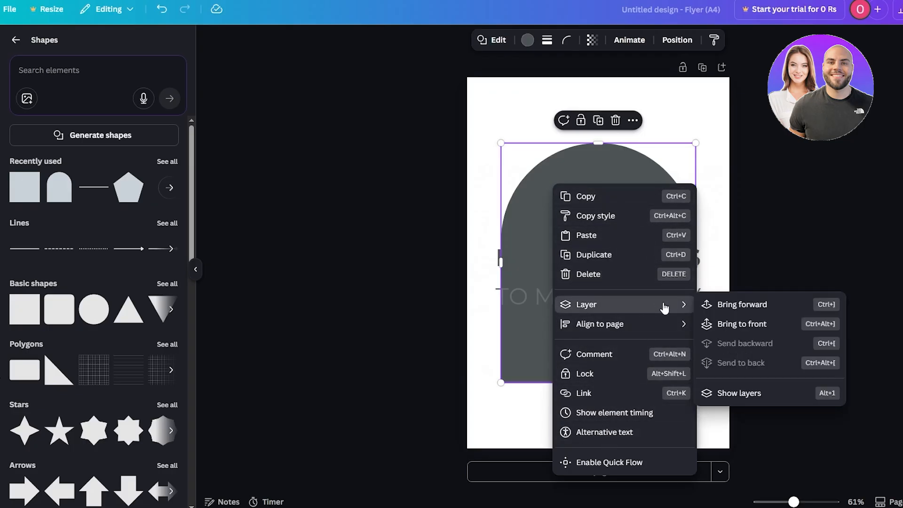
{"action": "left_click", "coordinate": [755, 314]}
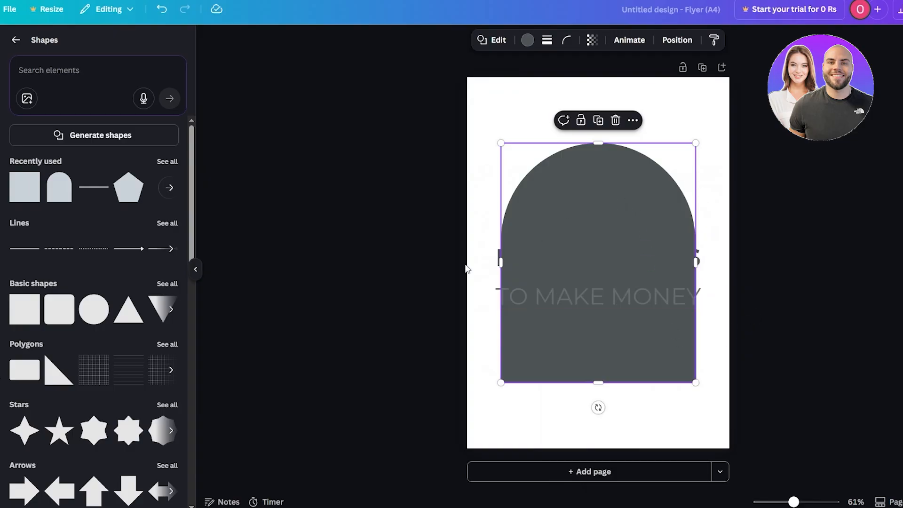
- Bring both title text boxes forward so they sit above the arch shape
{"action": "left_click", "coordinate": [489, 281]}
{"action": "left_click", "coordinate": [499, 291]}
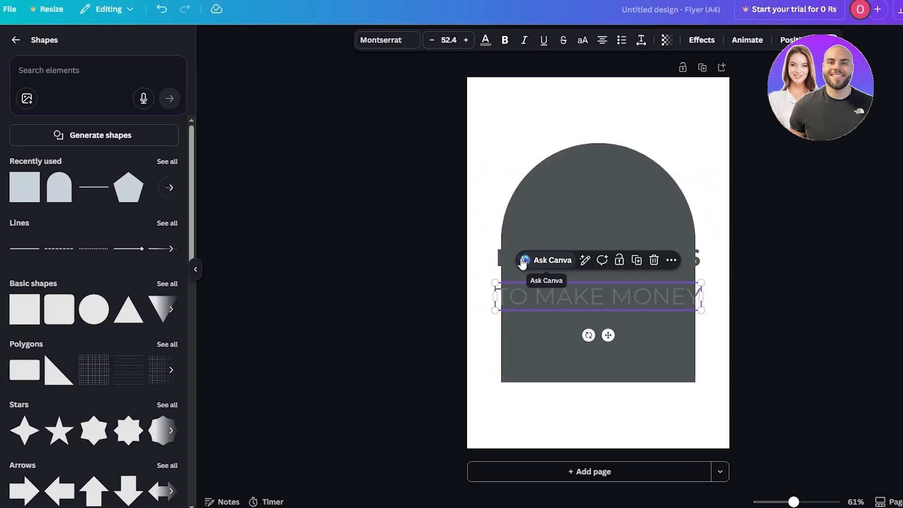
{"action": "right_click", "coordinate": [497, 256]}
{"action": "mouse_move", "coordinate": [602, 340]}
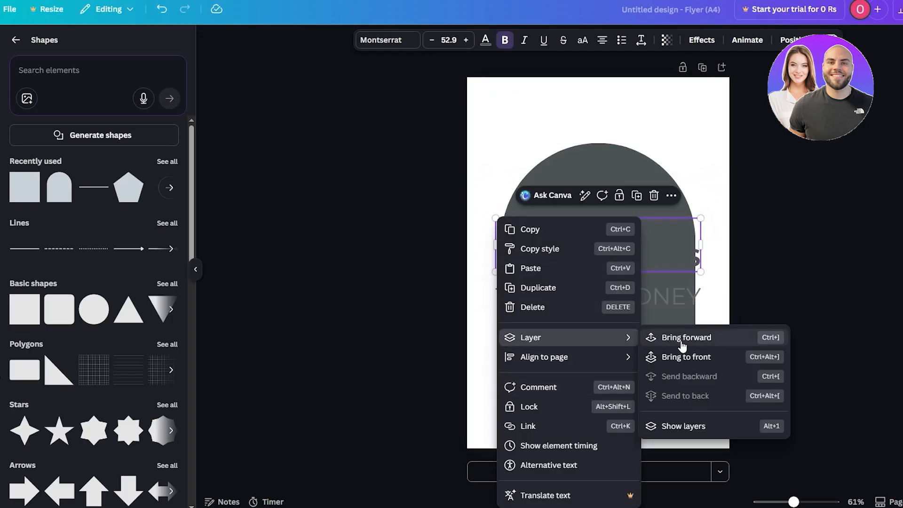
{"action": "left_click", "coordinate": [680, 340]}
{"action": "right_click", "coordinate": [698, 259]}
{"action": "mouse_move", "coordinate": [749, 344]}
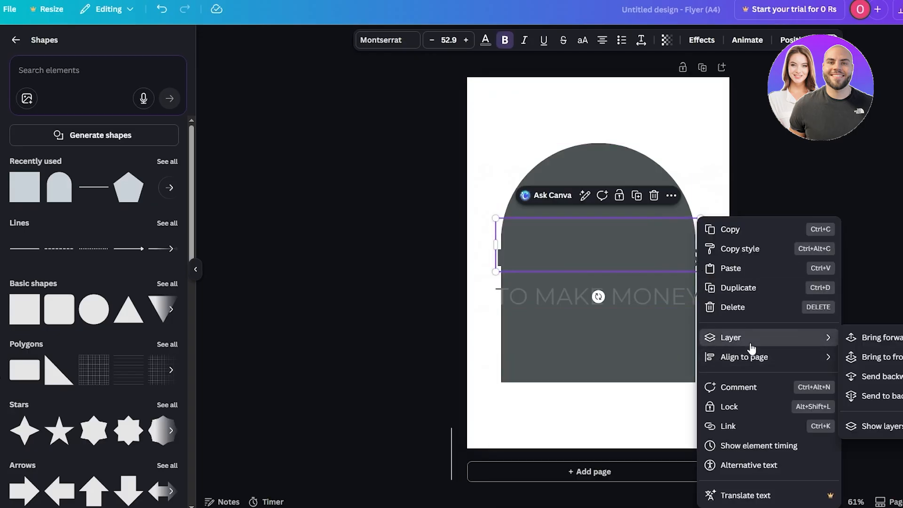
{"action": "left_click", "coordinate": [863, 339]}
- Change the title text colour to white
{"action": "left_click", "coordinate": [485, 41]}
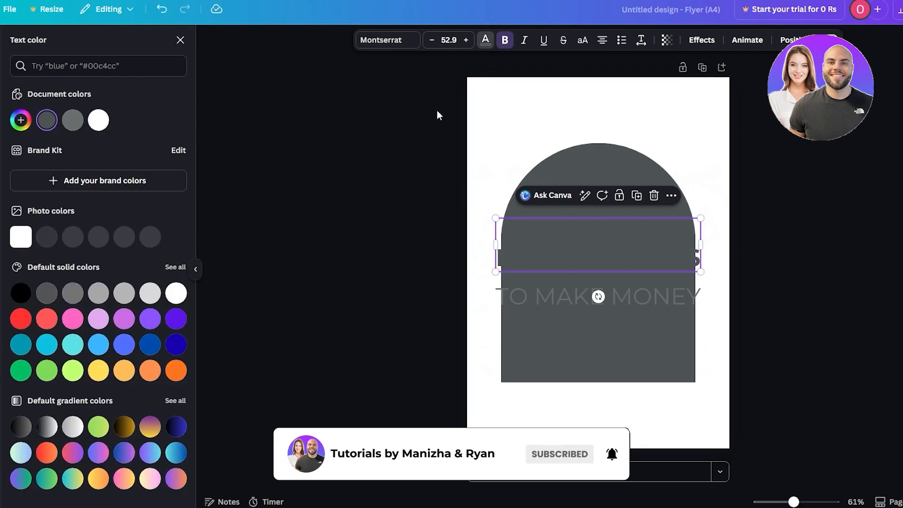
{"action": "left_click", "coordinate": [98, 120]}
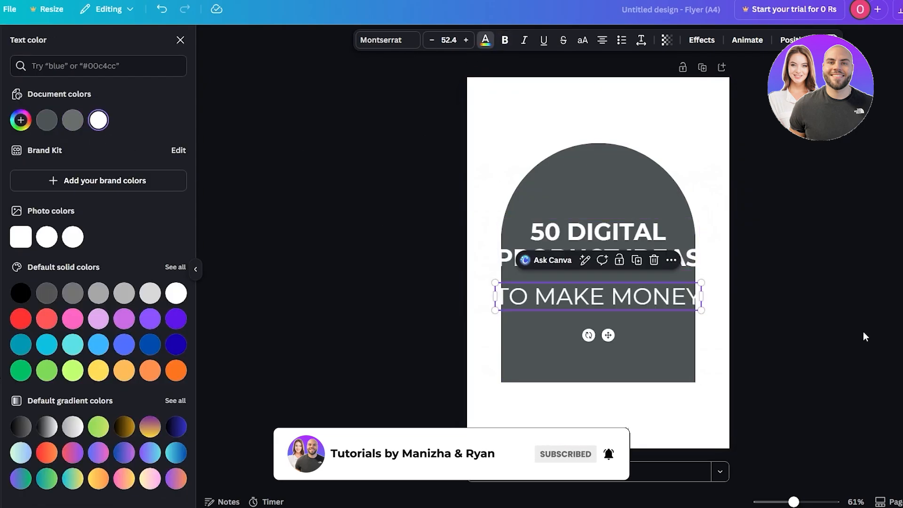
{"action": "left_click", "coordinate": [865, 336]}
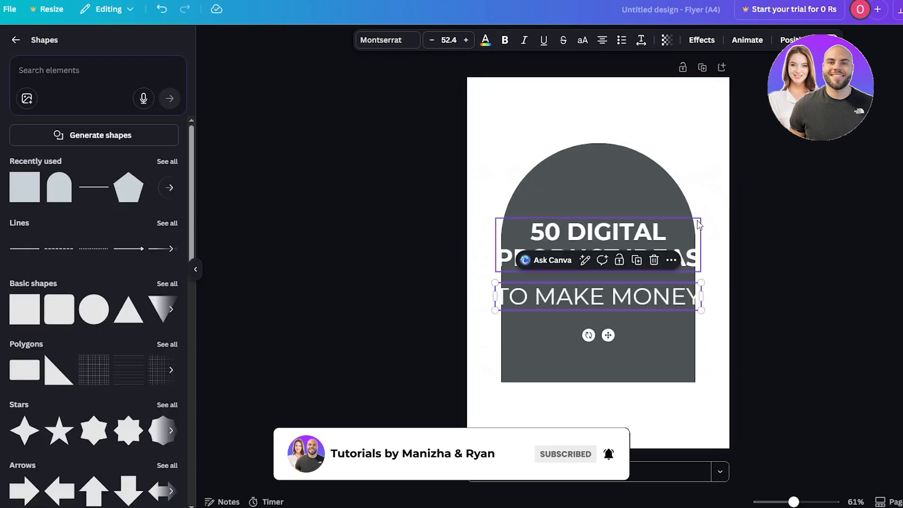
- Replace the arch shape with a square shape from the recently used shapes
{"action": "left_click", "coordinate": [786, 199]}
{"action": "left_click", "coordinate": [661, 195]}
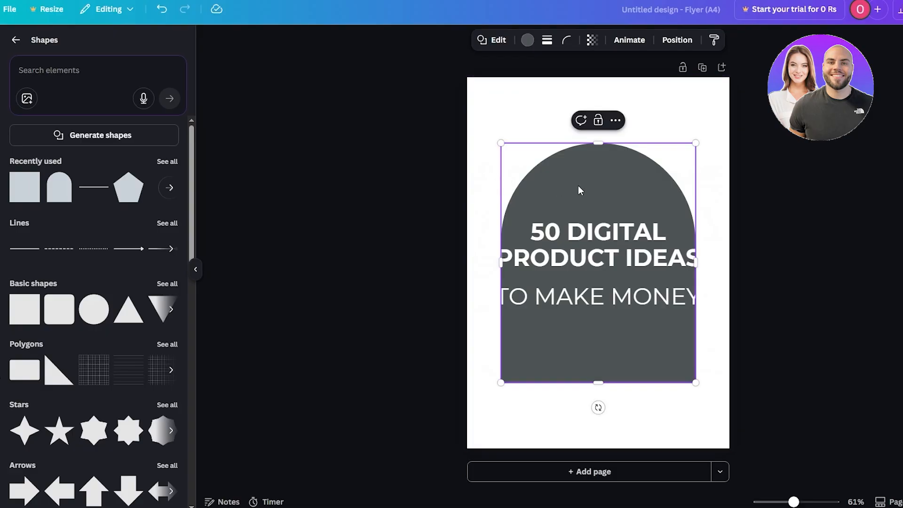
{"action": "left_click", "coordinate": [777, 201]}
{"action": "left_click", "coordinate": [619, 174]}
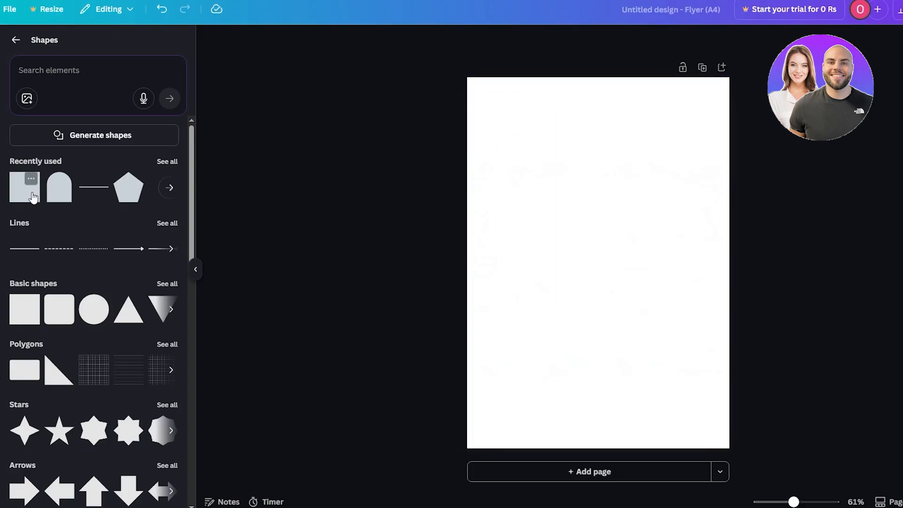
{"action": "left_click", "coordinate": [32, 197]}
- Resize and reposition the gray rectangle to frame the title, stretching it from the upper to lower page area
{"action": "left_click_drag", "start_coordinate": [558, 224], "coordinate": [460, 135]}
{"action": "left_click_drag", "start_coordinate": [598, 197], "coordinate": [649, 212]}
{"action": "left_click_drag", "start_coordinate": [598, 303], "coordinate": [600, 381]}
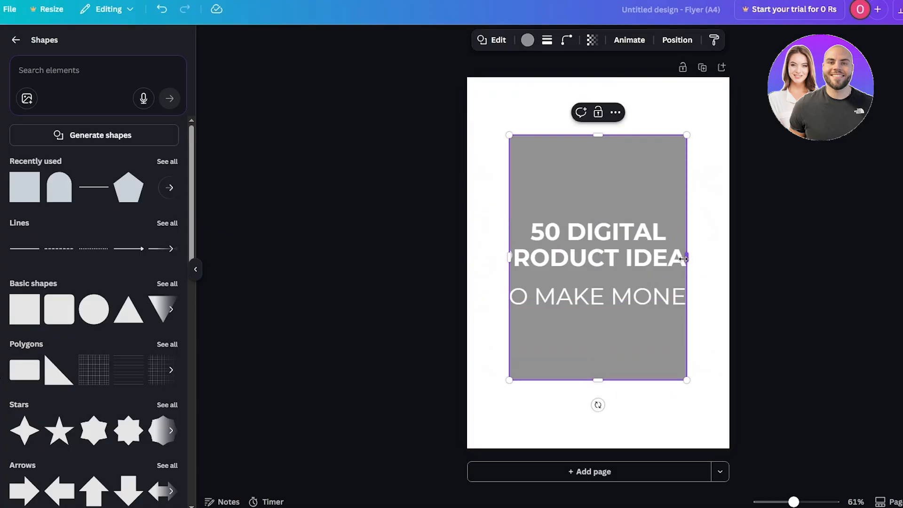
{"action": "left_click_drag", "start_coordinate": [687, 257], "coordinate": [709, 266]}
{"action": "left_click_drag", "start_coordinate": [634, 327], "coordinate": [643, 348]}
{"action": "left_click_drag", "start_coordinate": [598, 140], "coordinate": [597, 163]}
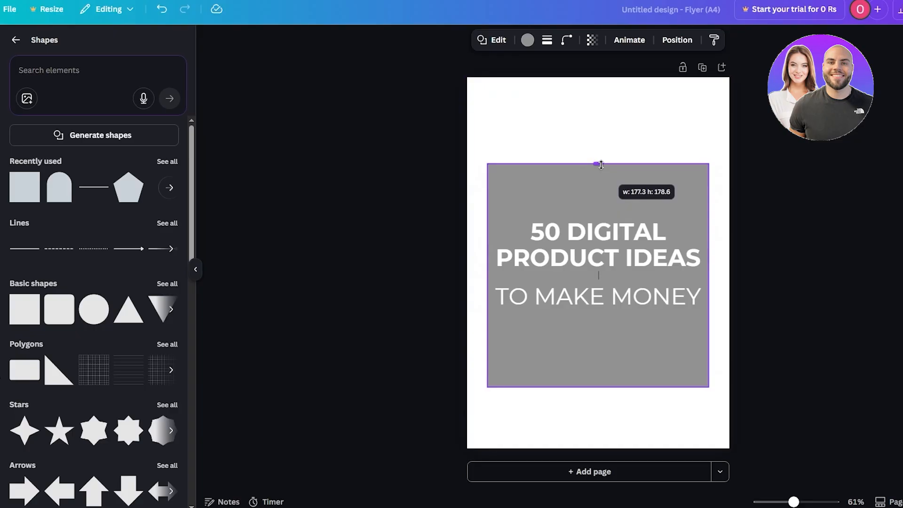
{"action": "left_click_drag", "start_coordinate": [601, 386], "coordinate": [601, 347]}
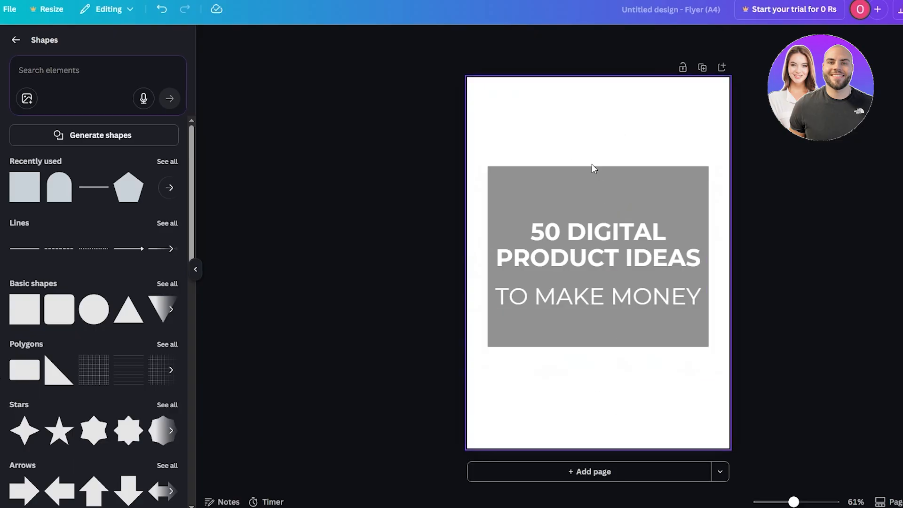
{"action": "left_click_drag", "start_coordinate": [590, 167], "coordinate": [593, 181]}
{"action": "left_click", "coordinate": [611, 228]}
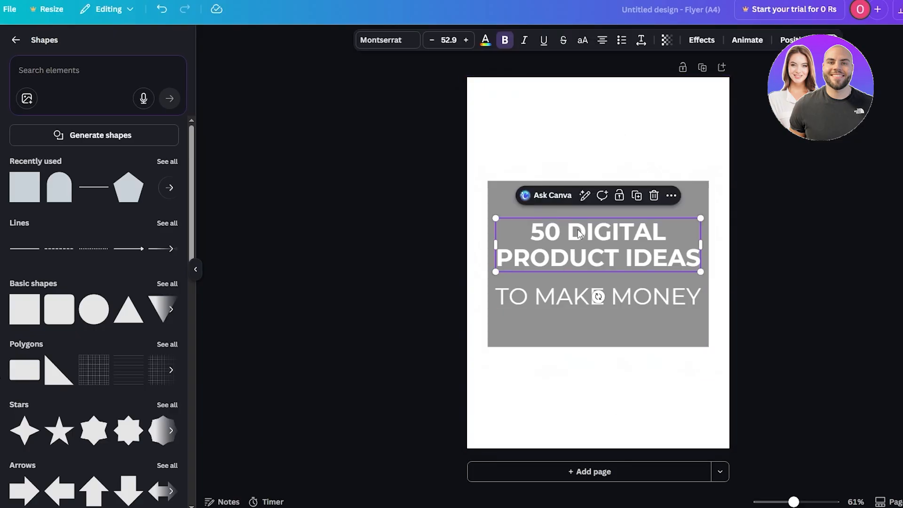
{"action": "left_click", "coordinate": [612, 186]}
{"action": "left_click_drag", "start_coordinate": [606, 182], "coordinate": [605, 128]}
{"action": "left_click_drag", "start_coordinate": [598, 346], "coordinate": [597, 392]}
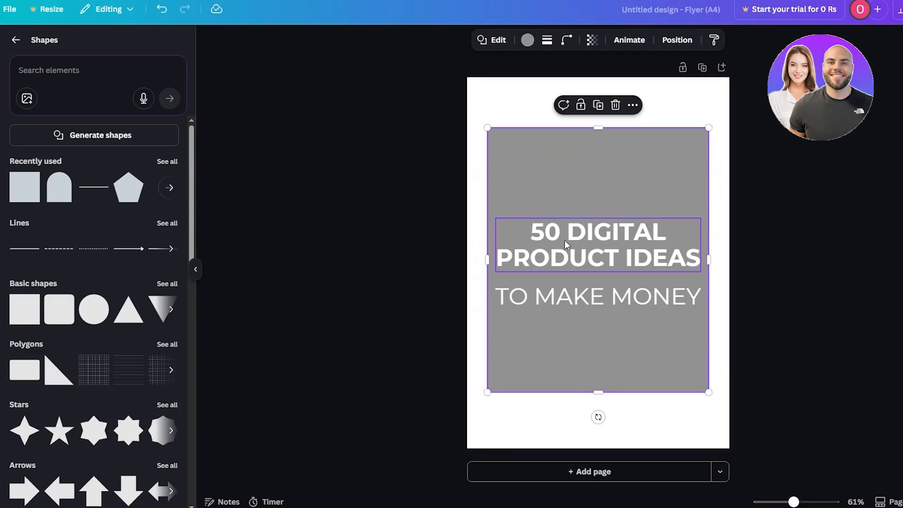
- Delete both title text boxes from the page
{"action": "left_click", "coordinate": [560, 237]}
{"action": "key", "text": "Delete"}
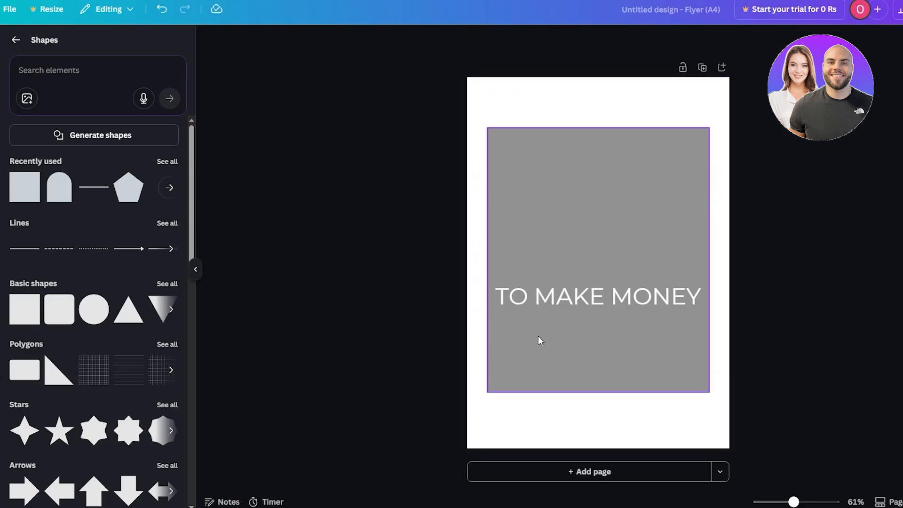
{"action": "left_click", "coordinate": [607, 304]}
{"action": "key", "text": "Delete"}
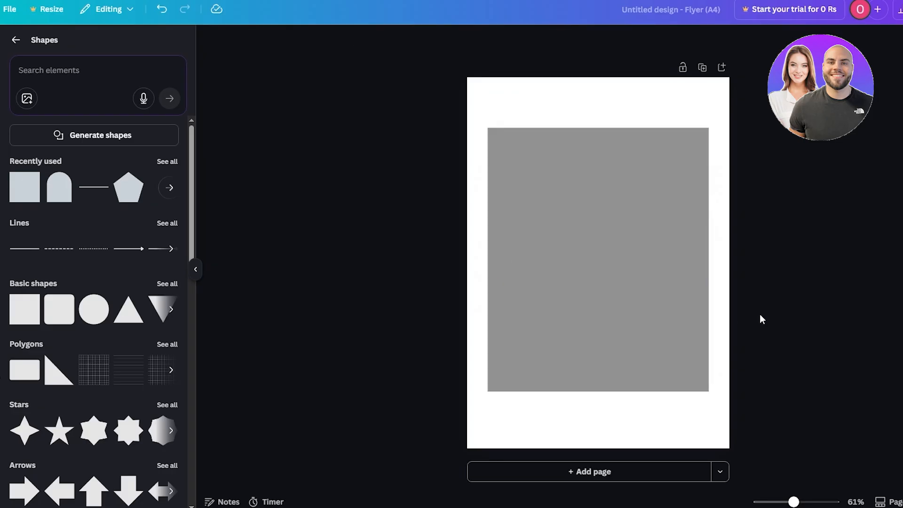
{"action": "left_click", "coordinate": [510, 422]}
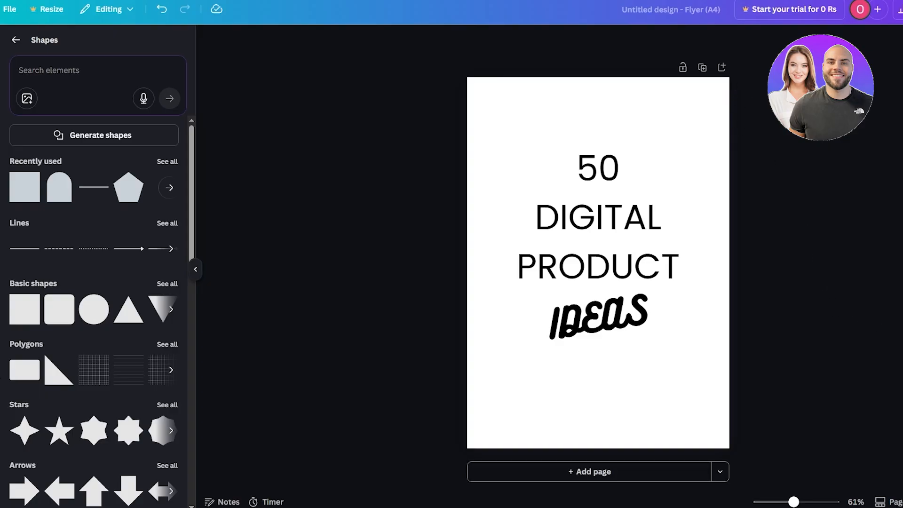
- Adjust the crop of the desk photo background to shift the image slightly
{"action": "left_click", "coordinate": [814, 278]}
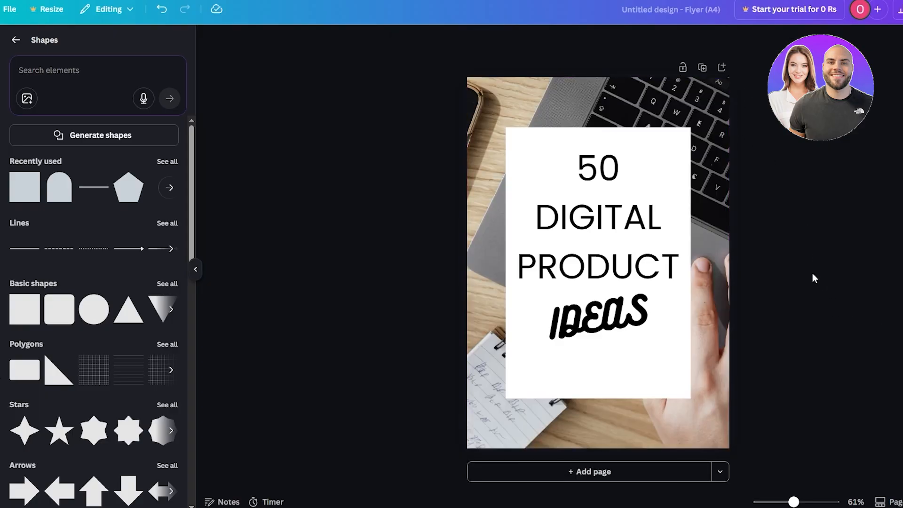
{"action": "double_click", "coordinate": [703, 86]}
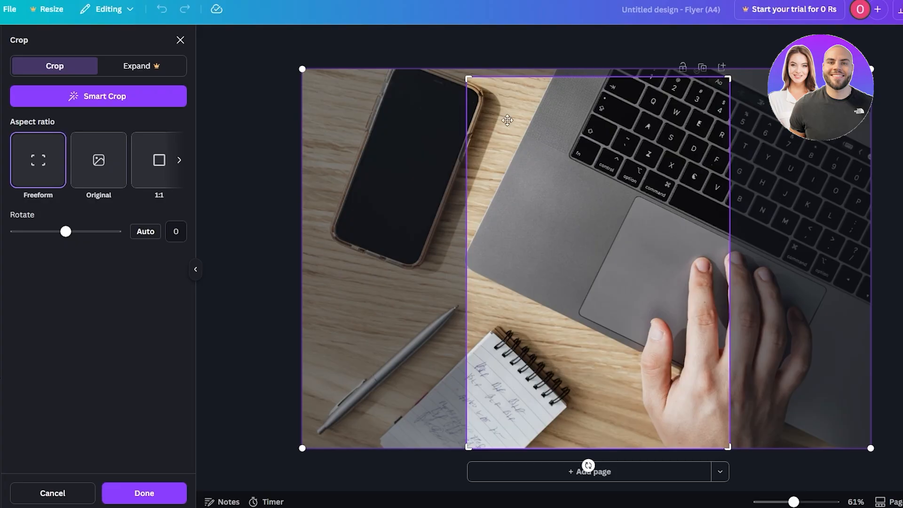
{"action": "mouse_move", "coordinate": [437, 143]}
{"action": "left_mouse_down"}
{"action": "mouse_move", "coordinate": [462, 143]}
{"action": "mouse_move", "coordinate": [427, 143]}
{"action": "mouse_move", "coordinate": [453, 145]}
{"action": "left_mouse_up"}
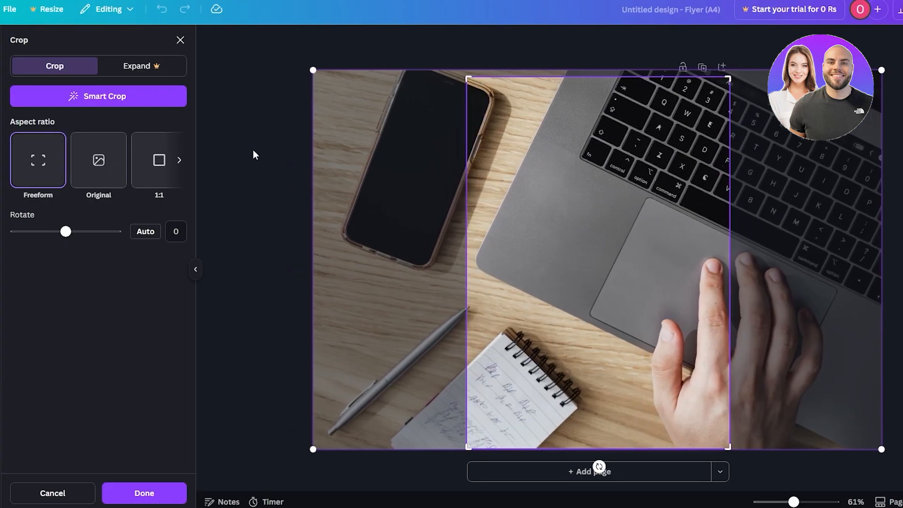
{"action": "left_click", "coordinate": [253, 150]}
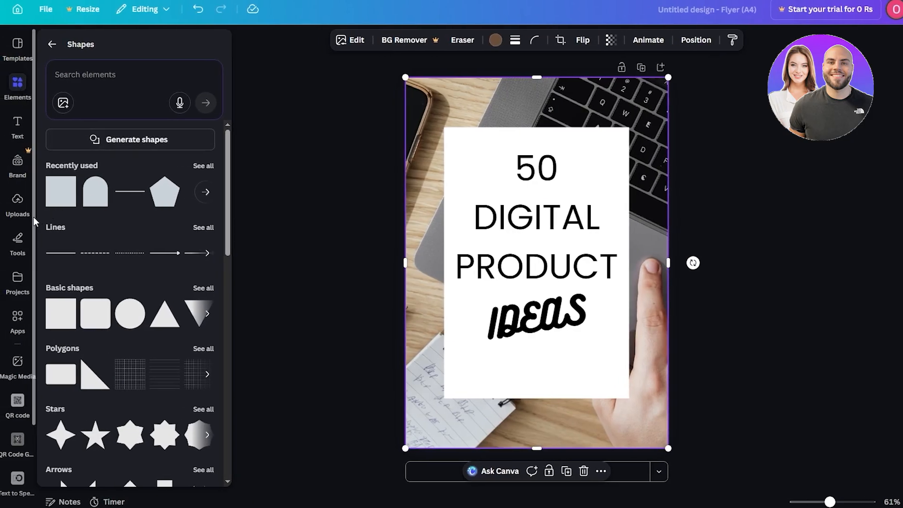
{"action": "scroll", "coordinate": [102, 224], "scroll_direction": "down", "scroll_amount": 6}
{"action": "left_click", "coordinate": [17, 241]}
{"action": "left_click", "coordinate": [20, 46]}
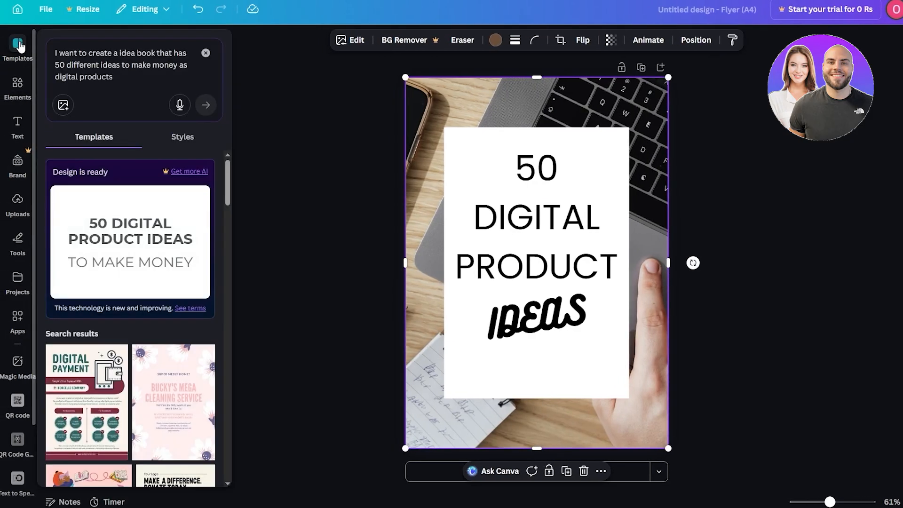
{"action": "left_click", "coordinate": [17, 82]}
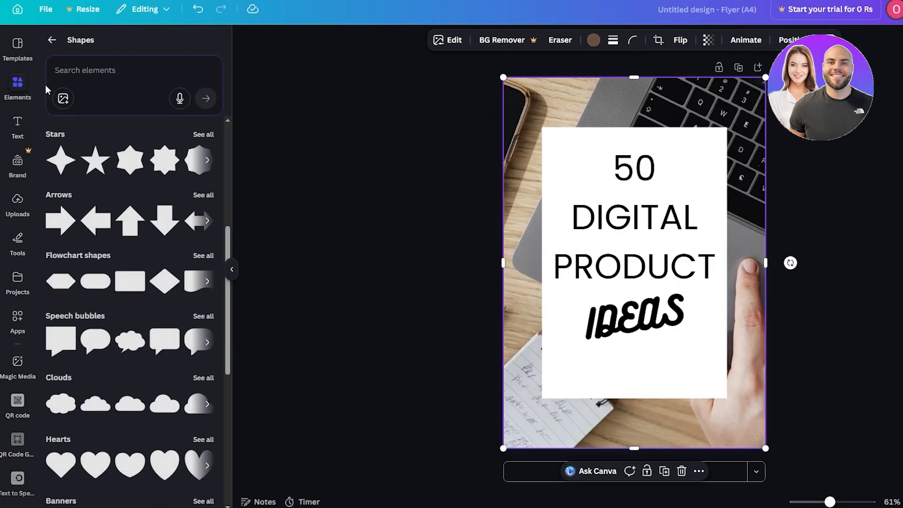
{"action": "left_click", "coordinate": [52, 40]}
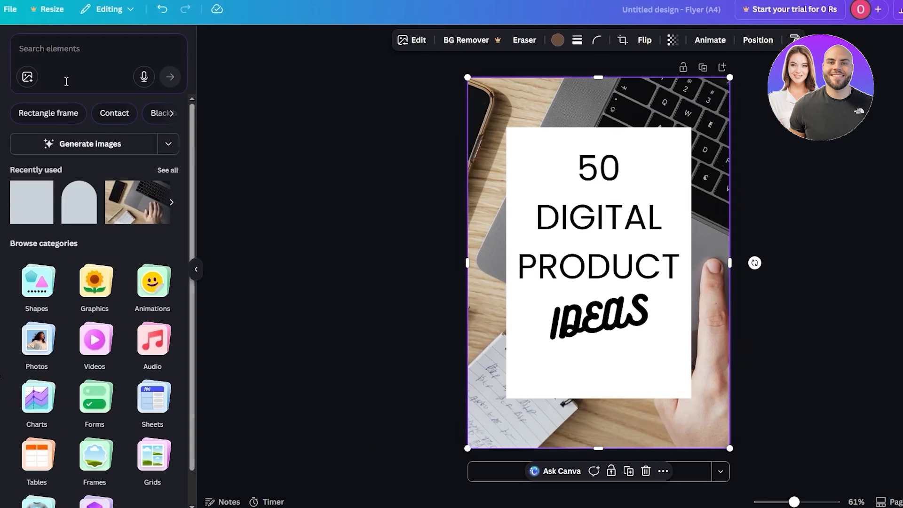
- Search the photo library for productivity images and browse the results
{"action": "left_click", "coordinate": [37, 303]}
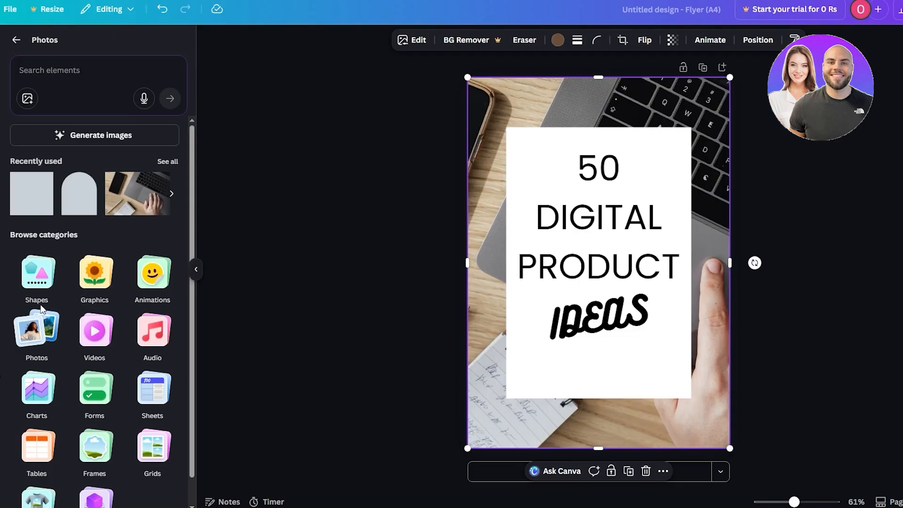
{"action": "left_click", "coordinate": [70, 84]}
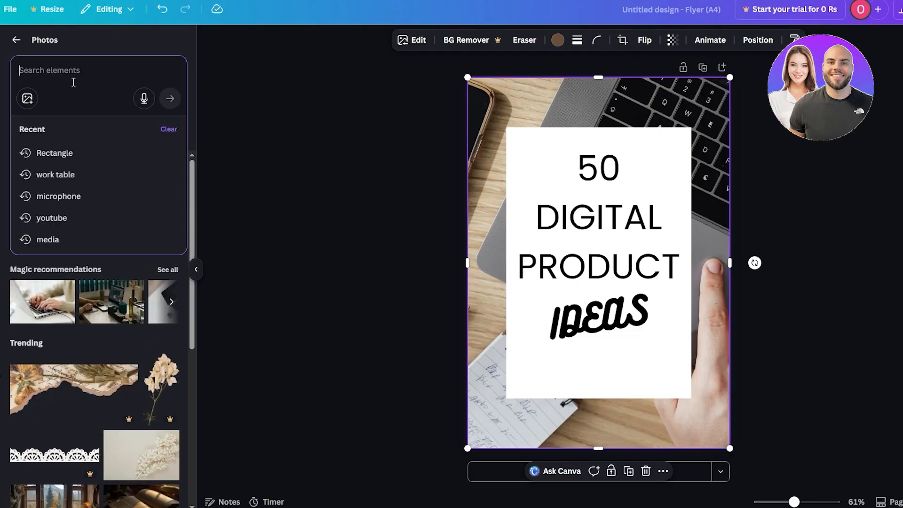
{"action": "type", "text": "productivity"}
{"action": "key", "text": "Return"}
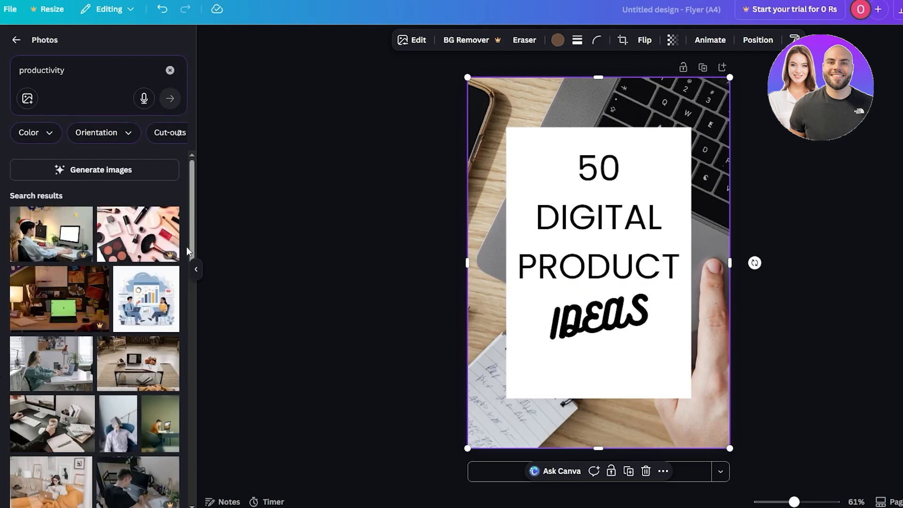
{"action": "scroll", "coordinate": [186, 246], "scroll_direction": "down", "scroll_amount": 6}
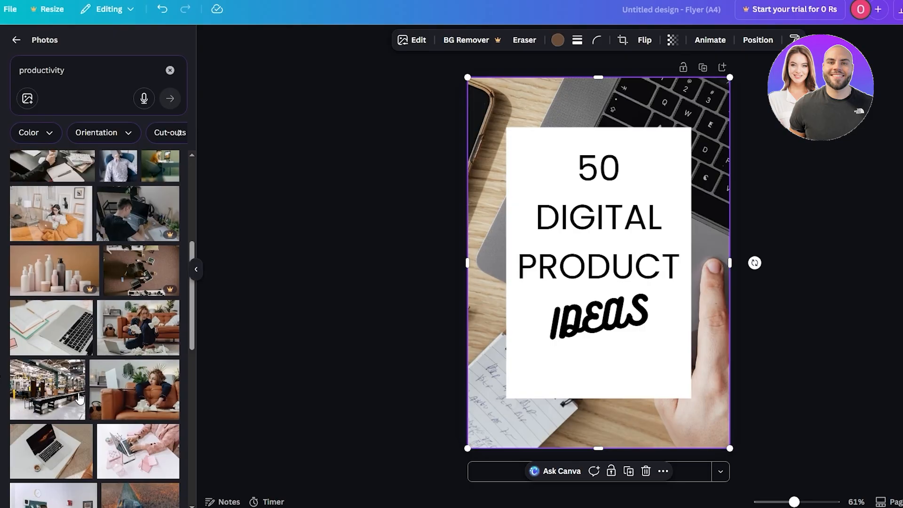
{"action": "scroll", "coordinate": [150, 440], "scroll_direction": "down", "scroll_amount": 6}
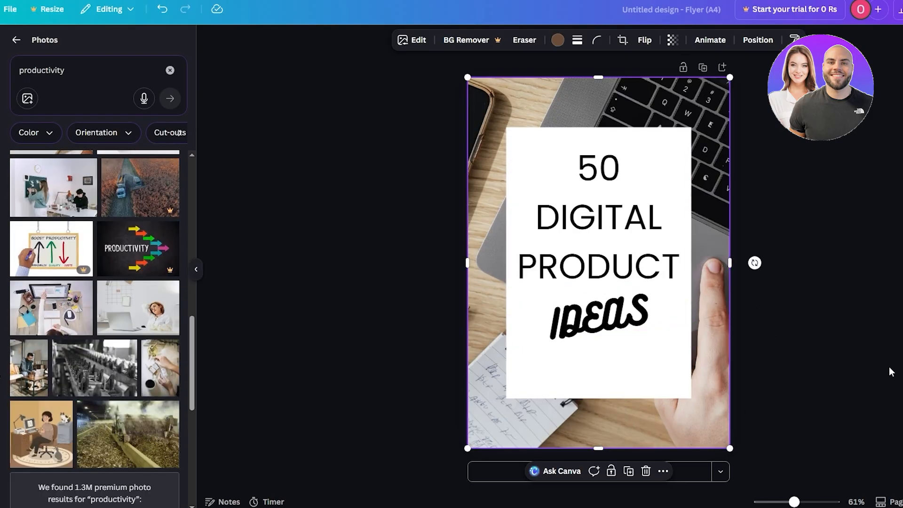
{"action": "left_click", "coordinate": [332, 262]}
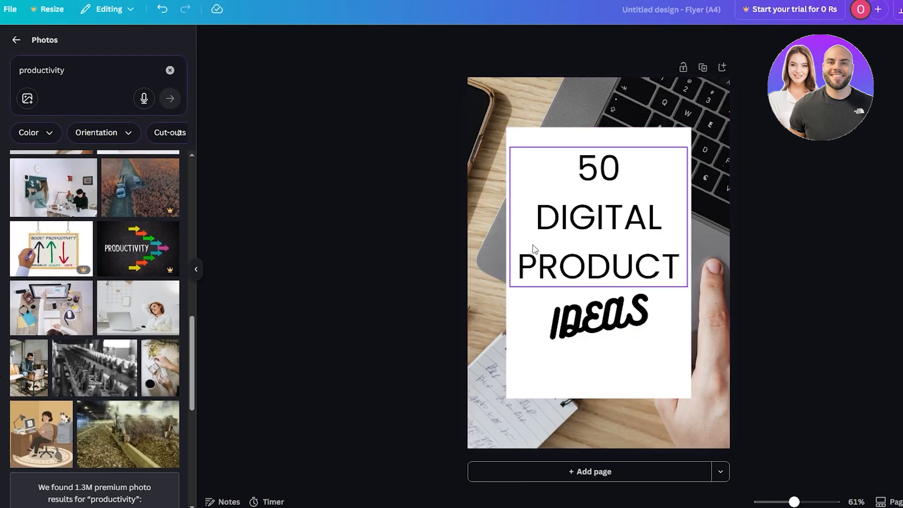
- Add two new blank pages after the cover
{"action": "left_click", "coordinate": [579, 477]}
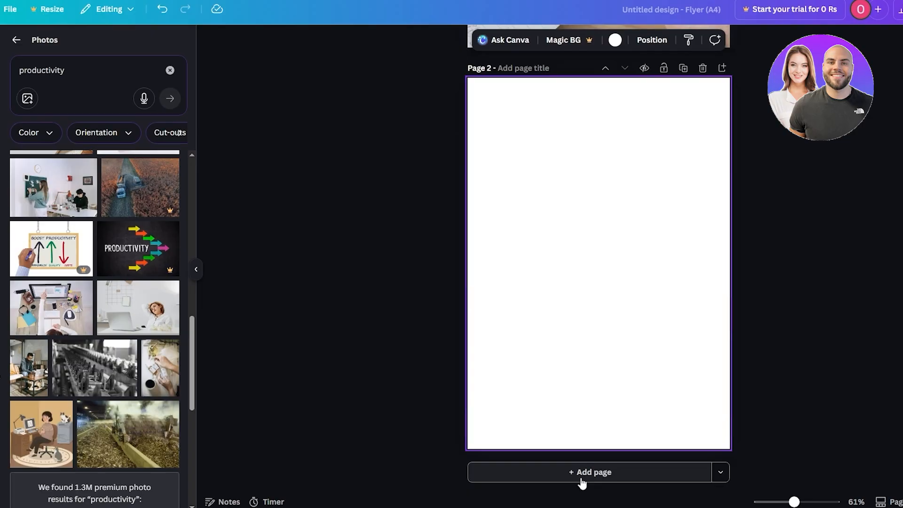
{"action": "left_click", "coordinate": [582, 475]}
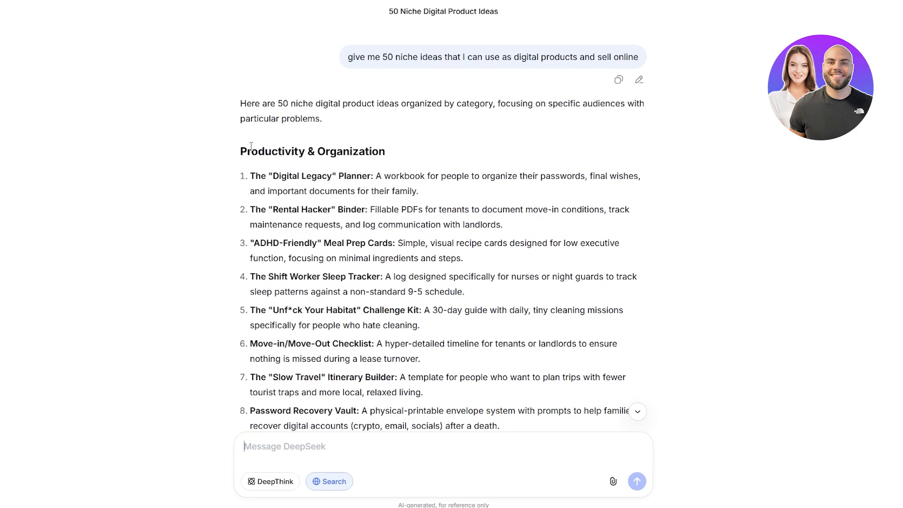
- Switch to DeepSeek and copy the Productivity & Organization section of the 50 niche ideas list
{"action": "left_click_drag", "start_coordinate": [244, 149], "coordinate": [500, 212]}
{"action": "scroll", "coordinate": [374, 186], "scroll_direction": "down", "scroll_amount": 5}
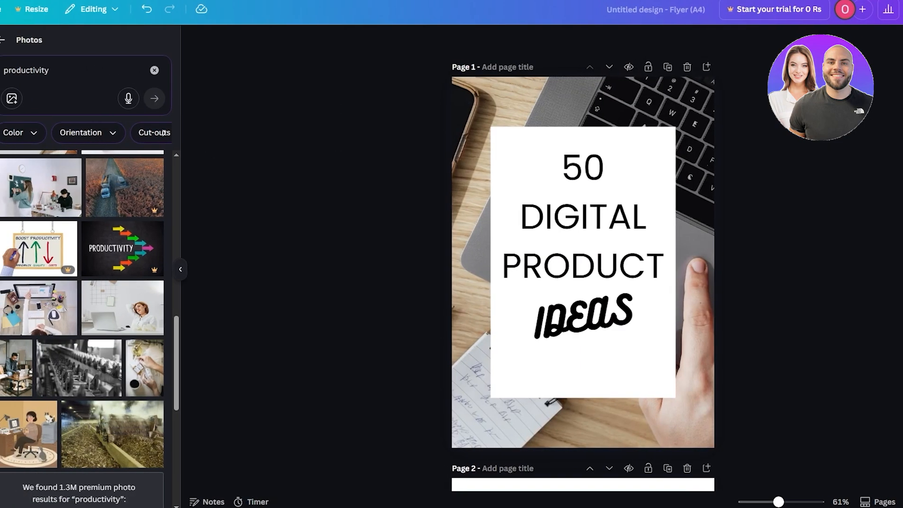
- Paste the copied ideas list onto page 2
{"action": "left_click", "coordinate": [16, 40]}
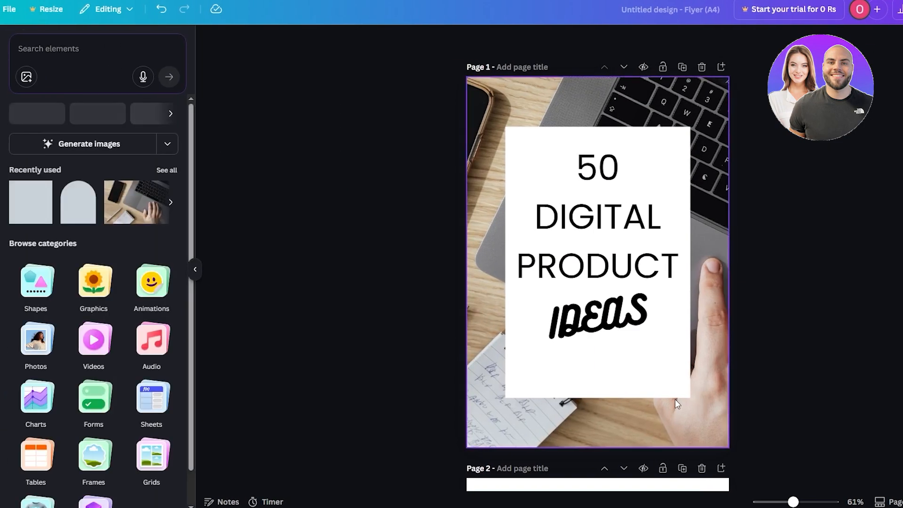
{"action": "left_click", "coordinate": [0, 51]}
{"action": "scroll", "coordinate": [648, 315], "scroll_direction": "down", "scroll_amount": 5}
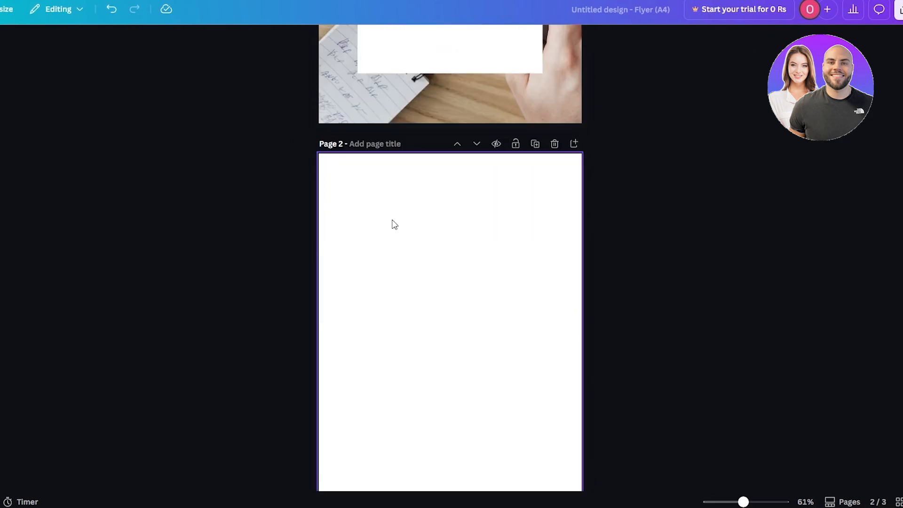
{"action": "left_click", "coordinate": [392, 223]}
{"action": "key", "text": "ctrl+v"}
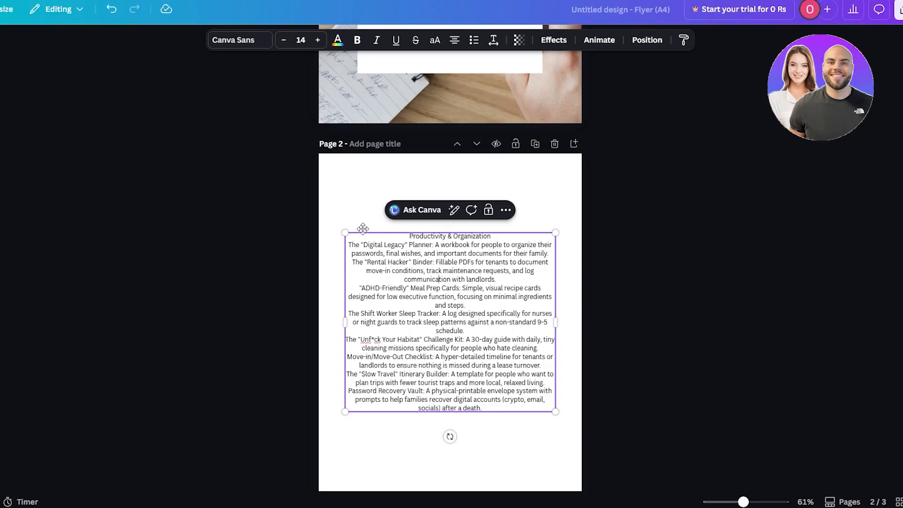
- Delete the pasted text block from page 2
{"action": "left_click_drag", "start_coordinate": [345, 232], "coordinate": [378, 191]}
{"action": "key", "text": "Delete"}
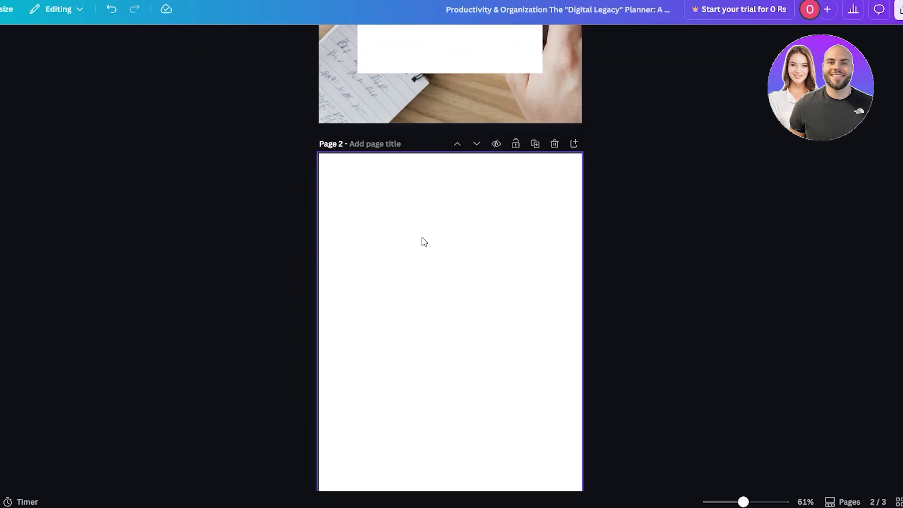
- Add a new paragraph text box to page 2
{"action": "left_click", "coordinate": [403, 217]}
{"action": "key", "text": "t"}
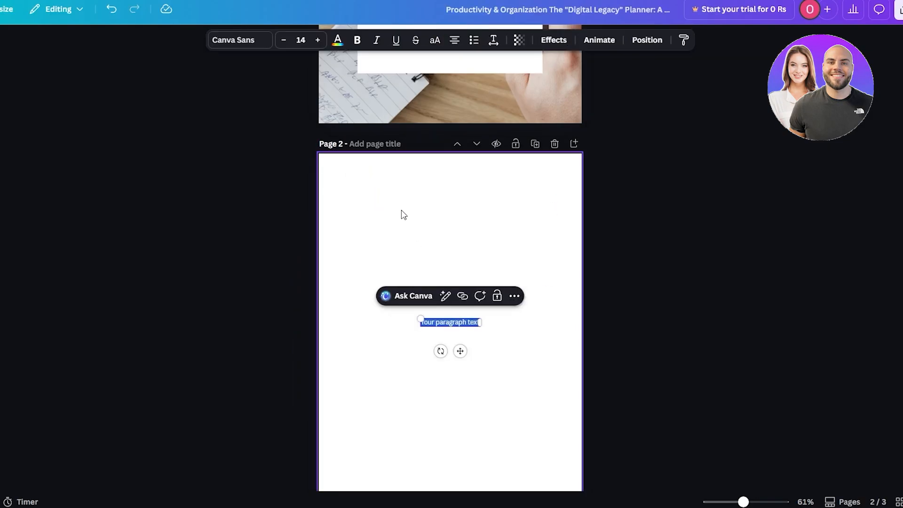
- Paste the Productivity & Organization ideas list into the new text box and resize the box to fit page 2
{"action": "key", "text": "ctrl+v"}
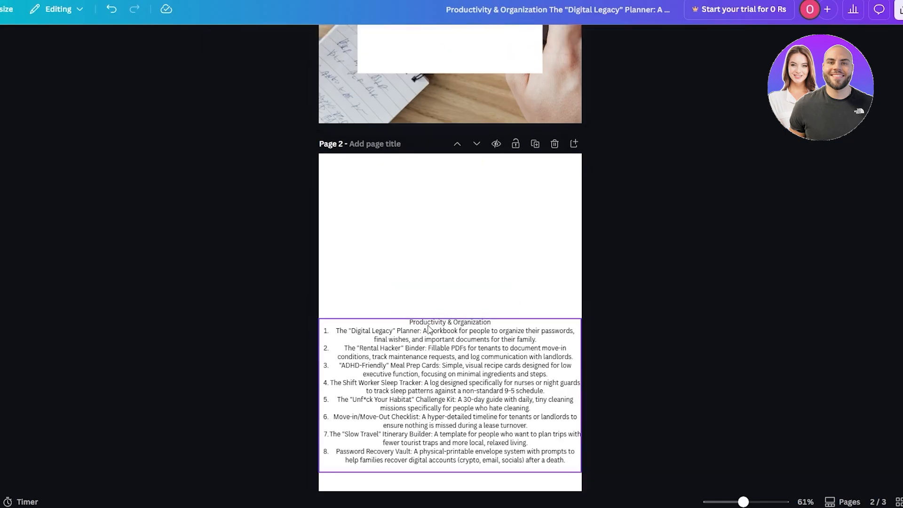
{"action": "left_click_drag", "start_coordinate": [319, 319], "coordinate": [353, 259]}
{"action": "left_click_drag", "start_coordinate": [582, 393], "coordinate": [449, 395]}
{"action": "left_click_drag", "start_coordinate": [390, 361], "coordinate": [399, 235]}
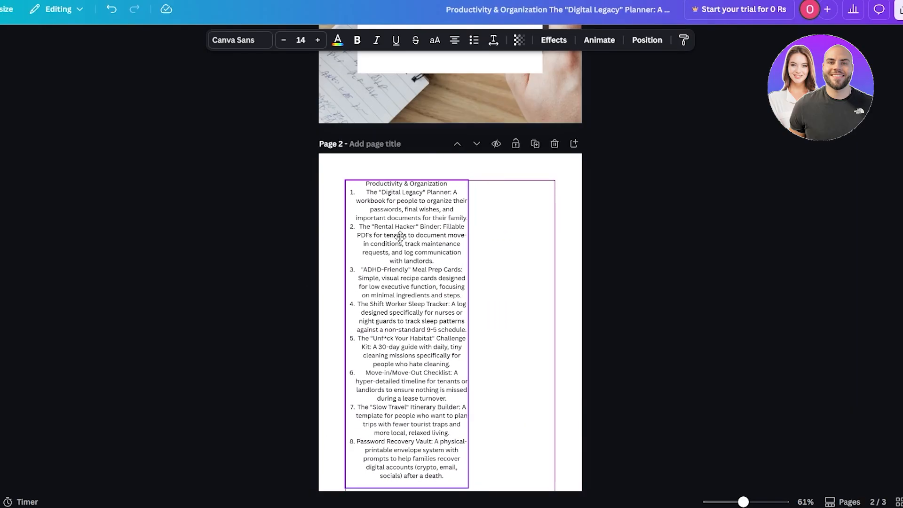
{"action": "left_click_drag", "start_coordinate": [469, 332], "coordinate": [555, 339]}
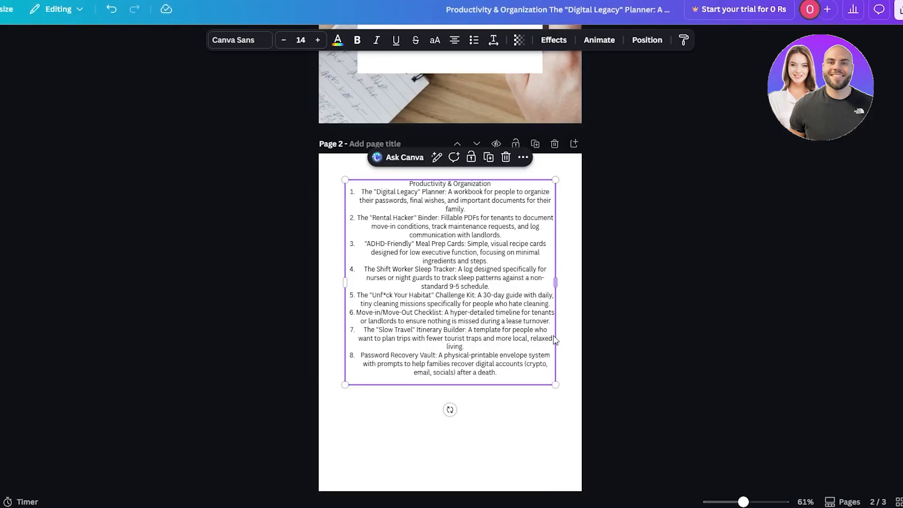
- Set the list's font size to 18
{"action": "left_click", "coordinate": [318, 40]}
{"action": "left_click", "coordinate": [318, 40]}
{"action": "left_click", "coordinate": [318, 40]}
{"action": "left_click", "coordinate": [318, 40]}
{"action": "left_click", "coordinate": [318, 40]}
{"action": "left_click", "coordinate": [318, 40]}
{"action": "scroll", "coordinate": [273, 247], "scroll_direction": "down", "scroll_amount": 2}
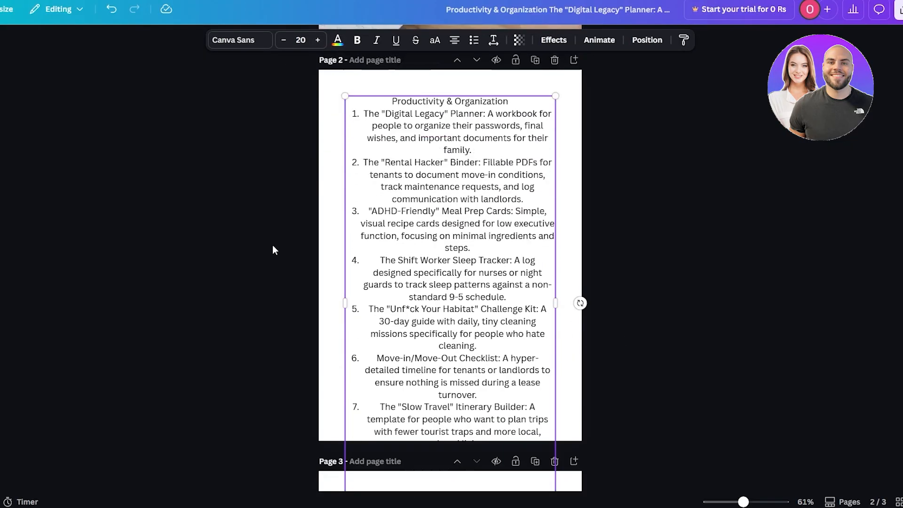
{"action": "scroll", "coordinate": [273, 247], "scroll_direction": "up", "scroll_amount": 2}
{"action": "left_click", "coordinate": [282, 41]}
{"action": "scroll", "coordinate": [230, 232], "scroll_direction": "down", "scroll_amount": 1}
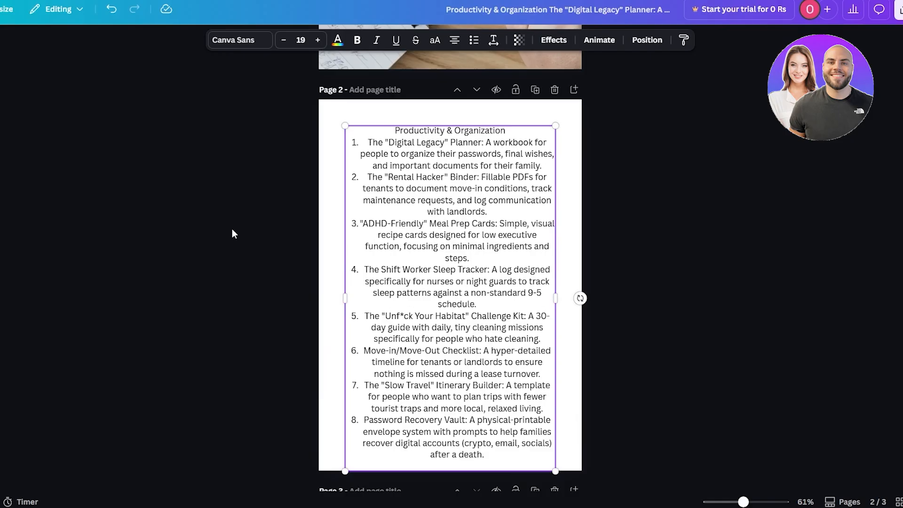
{"action": "left_click", "coordinate": [284, 40]}
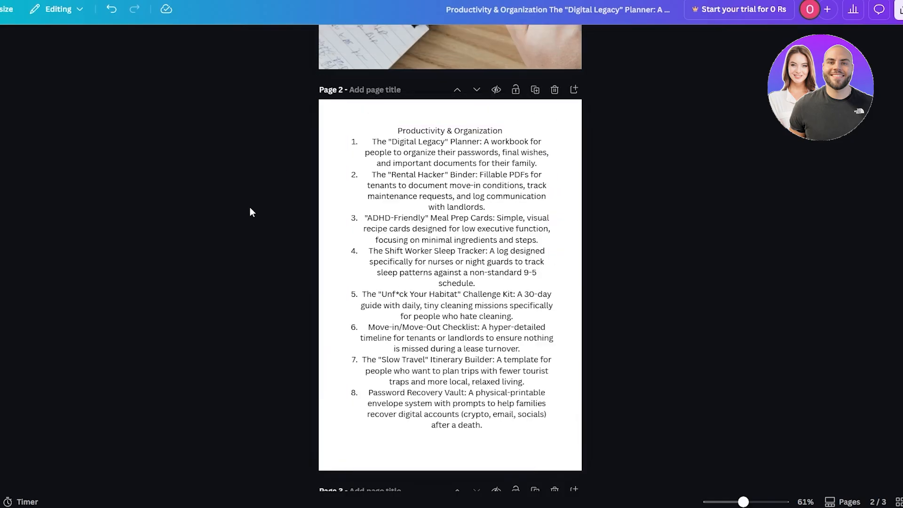
- Select all the list text and justify it
{"action": "left_click", "coordinate": [403, 188]}
{"action": "left_click", "coordinate": [457, 44]}
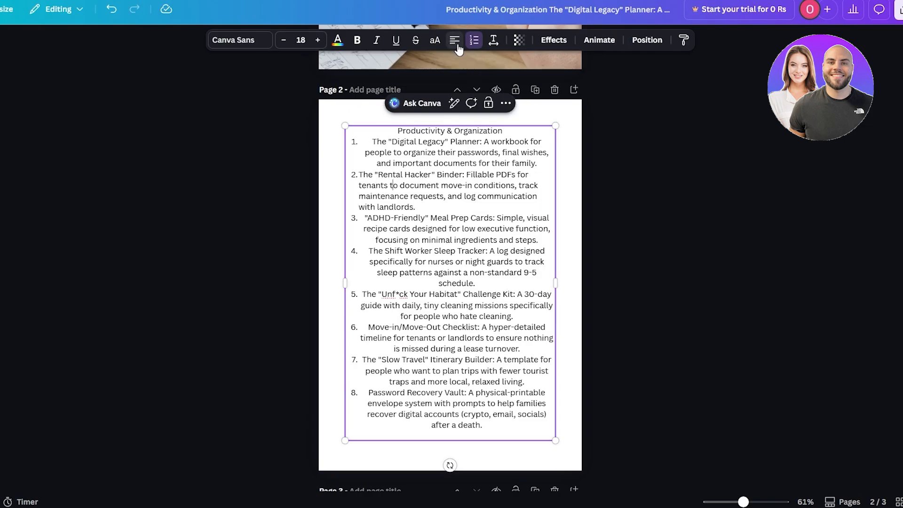
{"action": "left_click", "coordinate": [459, 49]}
{"action": "left_click", "coordinate": [460, 50]}
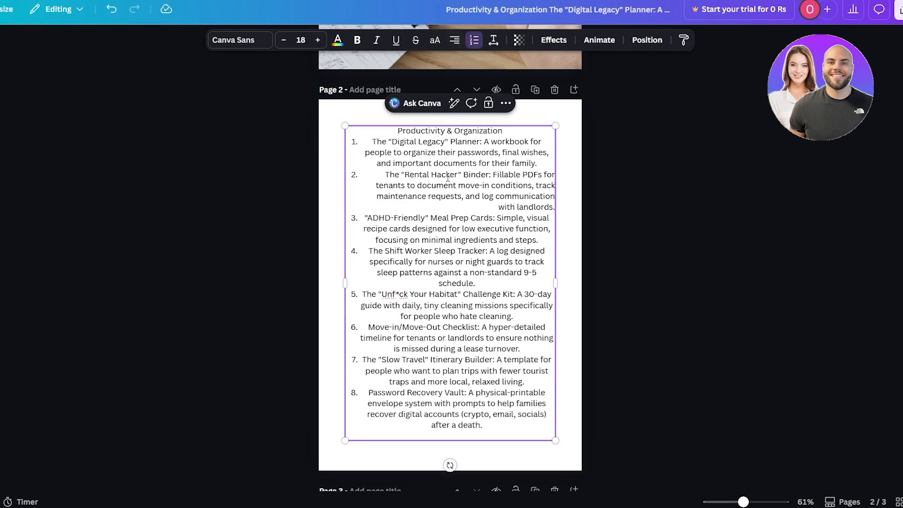
{"action": "key", "text": "ctrl+a"}
{"action": "left_click", "coordinate": [463, 50]}
{"action": "left_click", "coordinate": [463, 50]}
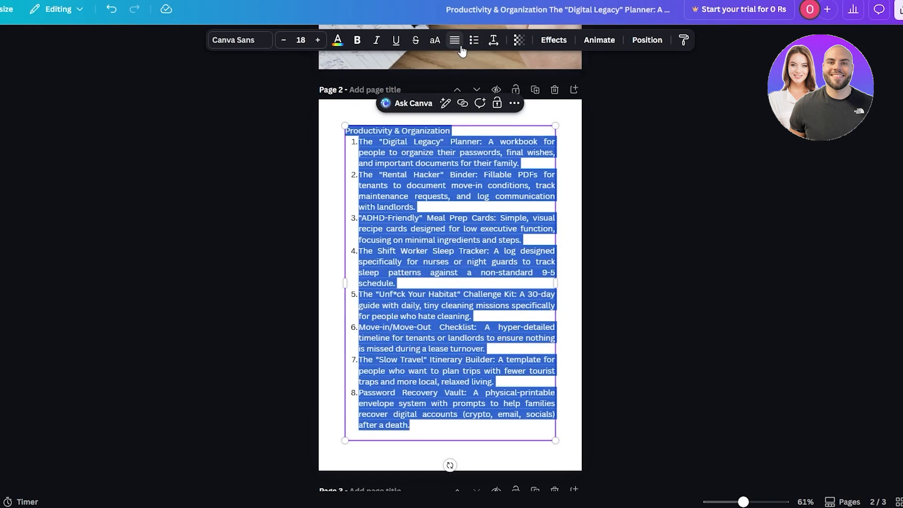
{"action": "left_click", "coordinate": [684, 240]}
{"action": "left_click", "coordinate": [427, 147]}
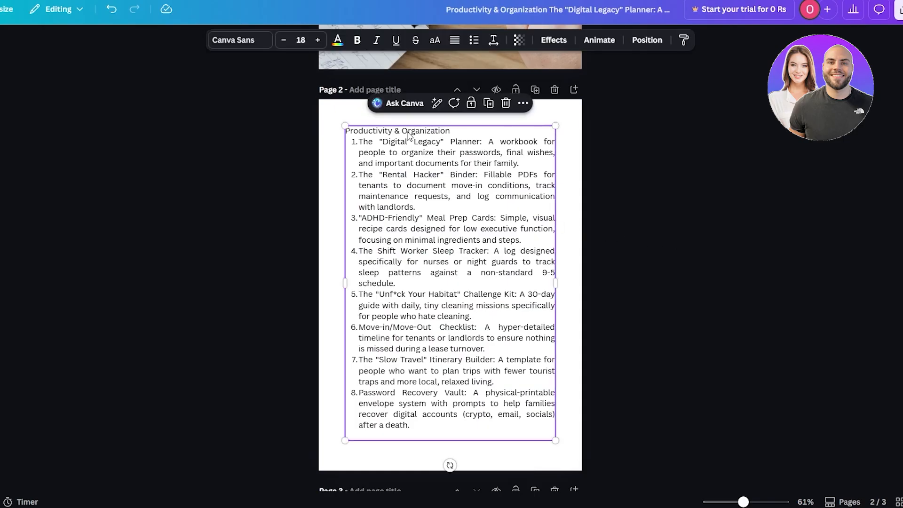
- Select the Productivity & Organization heading and ask Canva AI "this is a heading" for heading suggestions
{"action": "double_click", "coordinate": [426, 132]}
{"action": "triple_click", "coordinate": [382, 131]}
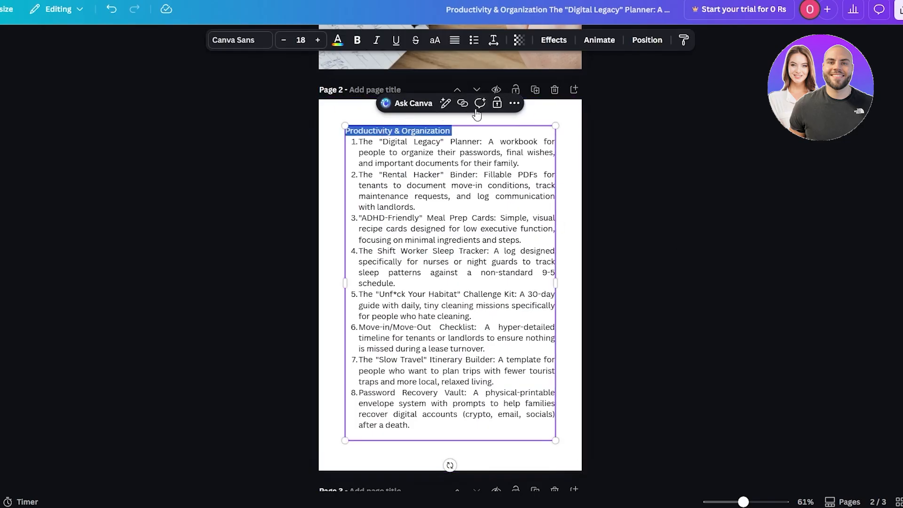
{"action": "left_click", "coordinate": [409, 103]}
{"action": "type", "text": "this is a heading"}
{"action": "key", "text": "shift+Return"}
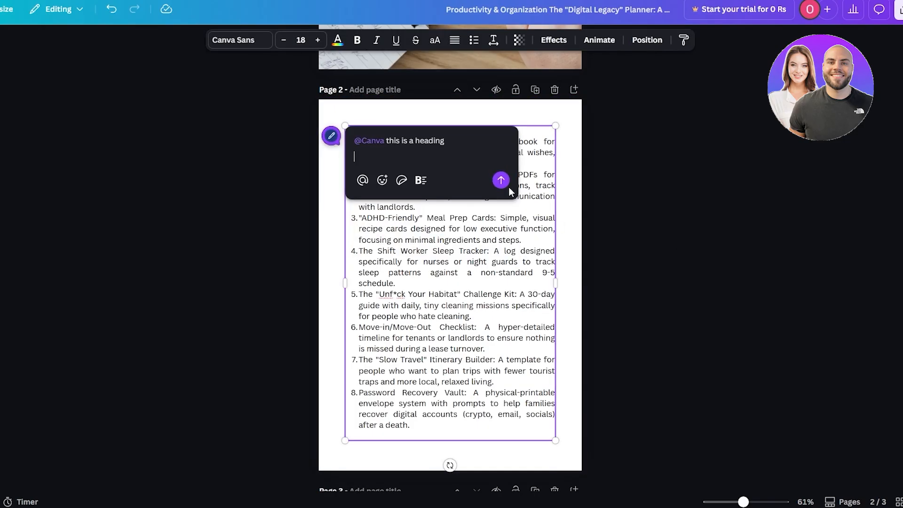
{"action": "left_click", "coordinate": [501, 180]}
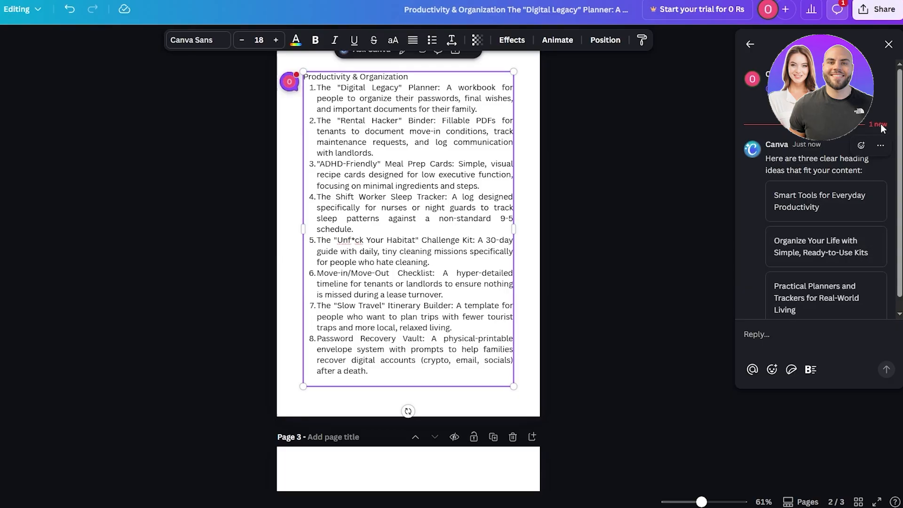
{"action": "left_click", "coordinate": [889, 44]}
{"action": "scroll", "coordinate": [359, 176], "scroll_direction": "up", "scroll_amount": 3}
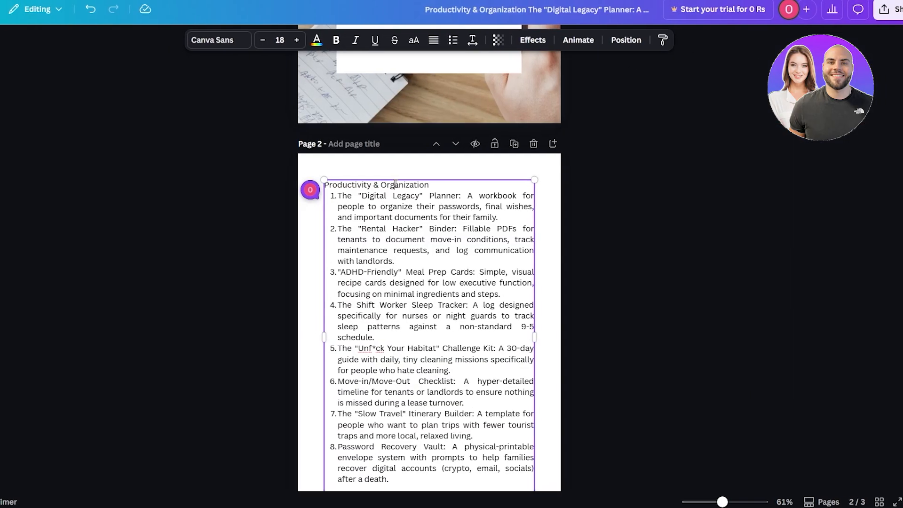
- Make the Productivity & Organization heading bold, size 25 and centred
{"action": "triple_click", "coordinate": [395, 184]}
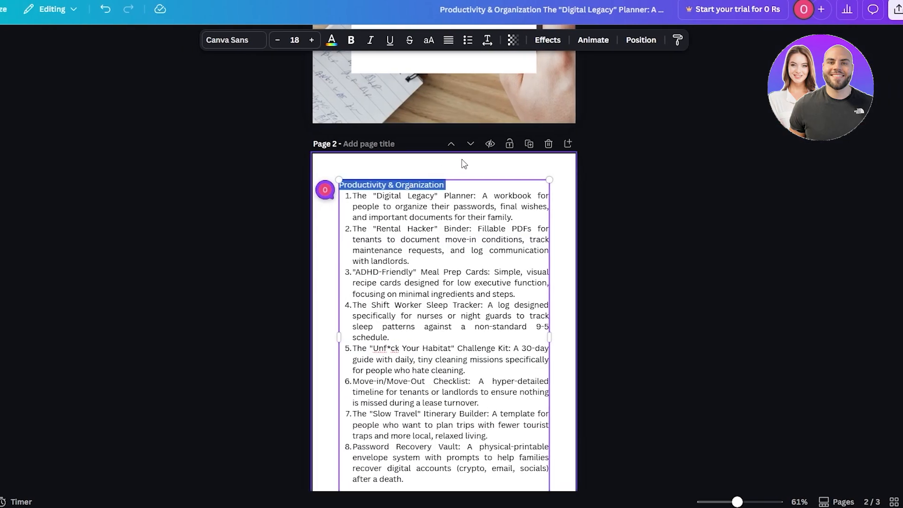
{"action": "key", "text": "ctrl+b"}
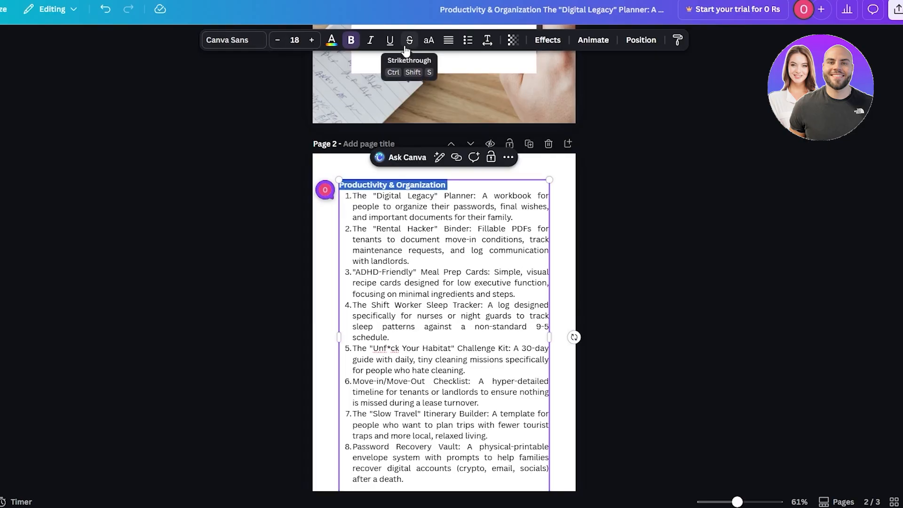
{"action": "left_click", "coordinate": [312, 41]}
{"action": "left_click", "coordinate": [312, 41]}
{"action": "left_click", "coordinate": [312, 40]}
{"action": "left_click", "coordinate": [313, 41]}
{"action": "left_click", "coordinate": [312, 41]}
{"action": "left_click", "coordinate": [313, 40]}
{"action": "left_click", "coordinate": [313, 41]}
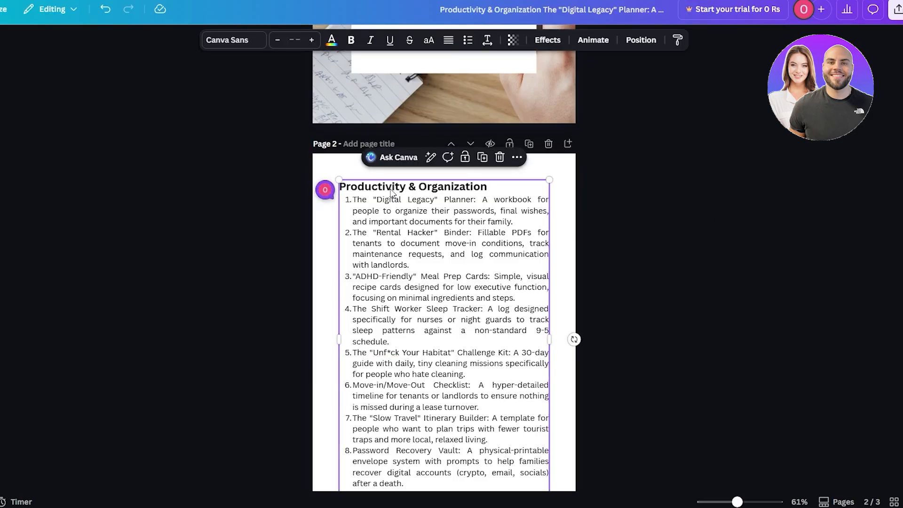
{"action": "left_click", "coordinate": [448, 40]}
{"action": "left_click", "coordinate": [449, 40]}
{"action": "left_click", "coordinate": [779, 225]}
- Scroll through pages 2 and 3 to review the formatted list
{"action": "scroll", "coordinate": [559, 243], "scroll_direction": "down", "scroll_amount": 5}
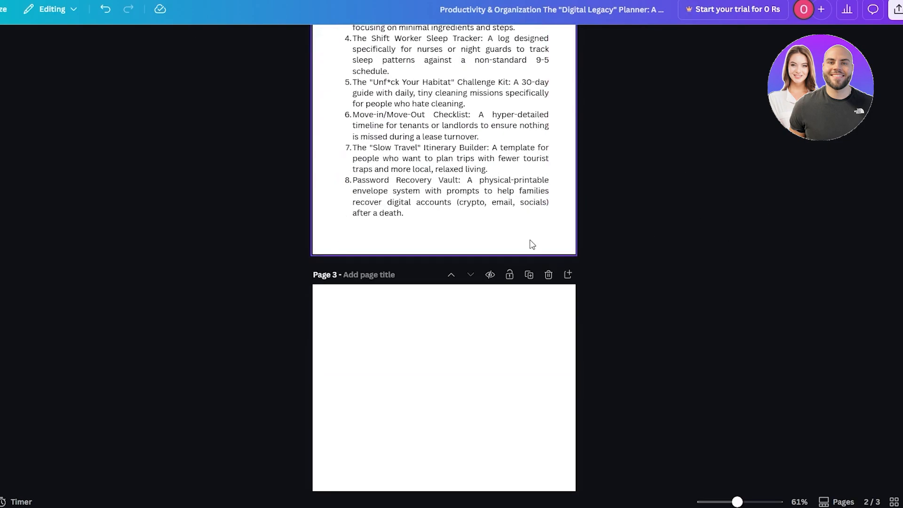
{"action": "scroll", "coordinate": [532, 244], "scroll_direction": "up", "scroll_amount": 3}
{"action": "left_click", "coordinate": [375, 93]}
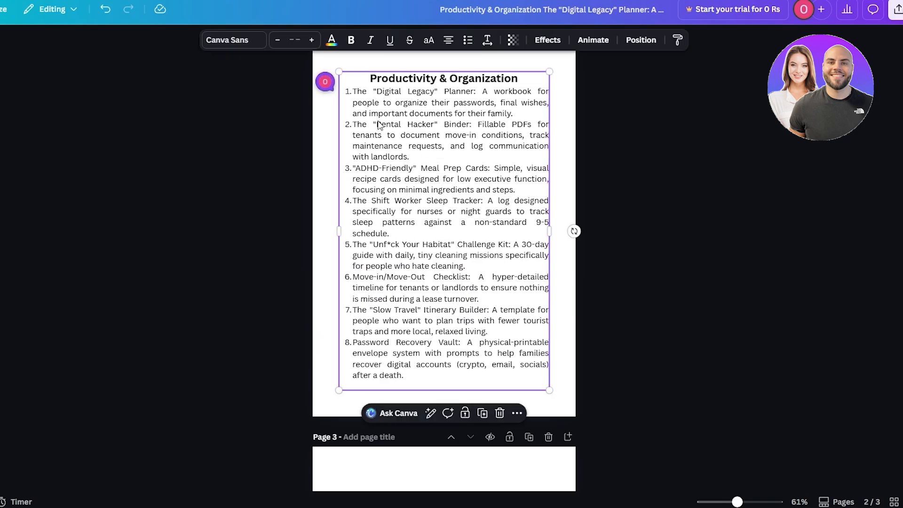
{"action": "scroll", "coordinate": [414, 270], "scroll_direction": "down", "scroll_amount": 5}
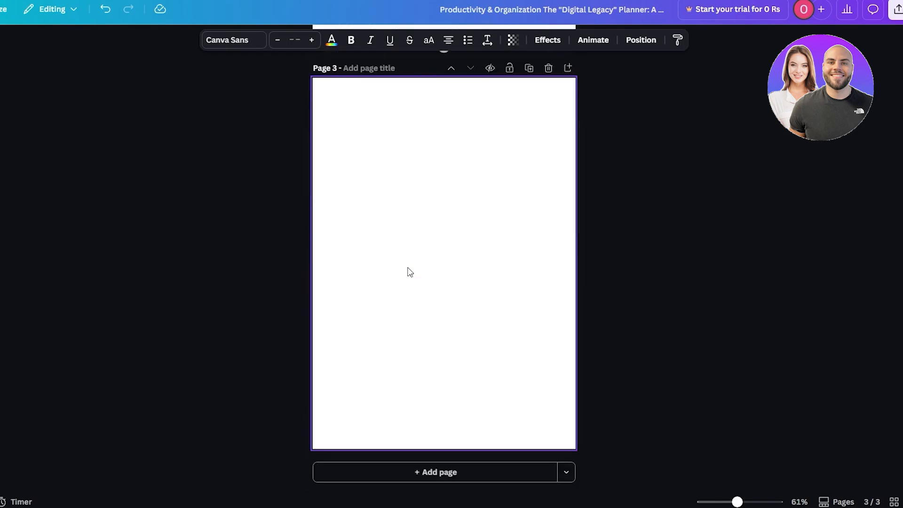
{"action": "scroll", "coordinate": [407, 267], "scroll_direction": "up", "scroll_amount": 8}
{"action": "scroll", "coordinate": [408, 269], "scroll_direction": "down", "scroll_amount": 2}
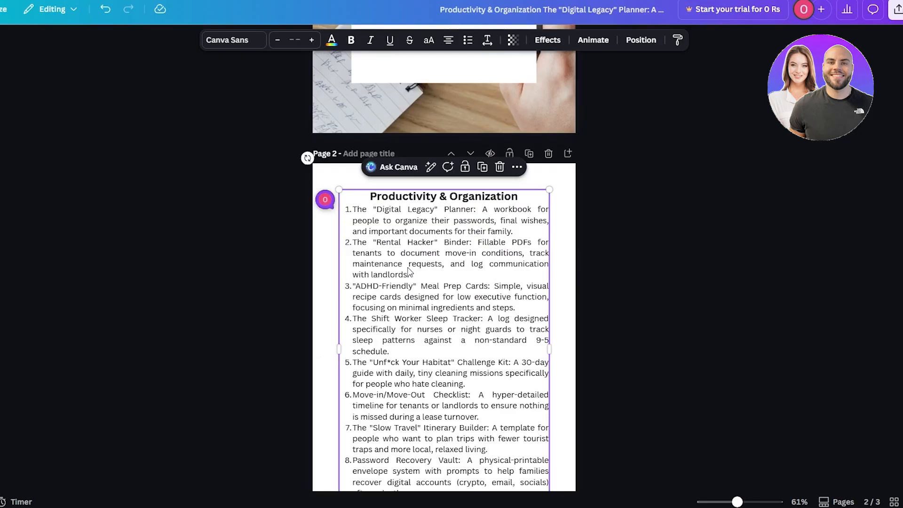
{"action": "scroll", "coordinate": [408, 272], "scroll_direction": "down", "scroll_amount": 3}
{"action": "scroll", "coordinate": [528, 403], "scroll_direction": "up", "scroll_amount": 3}
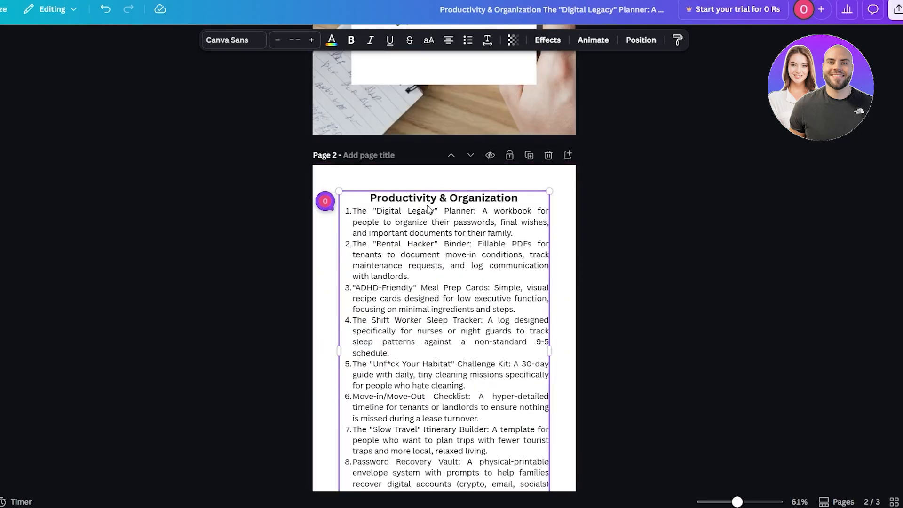
- Bold the titles of the first three ideas in the list
{"action": "double_click", "coordinate": [366, 222]}
{"action": "left_click", "coordinate": [357, 212]}
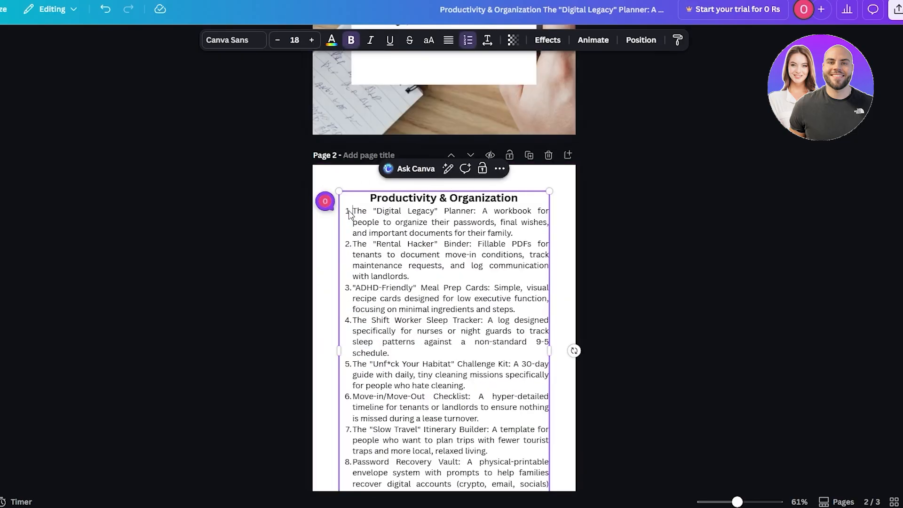
{"action": "left_click_drag", "start_coordinate": [349, 213], "coordinate": [475, 213]}
{"action": "key", "text": "ctrl+b"}
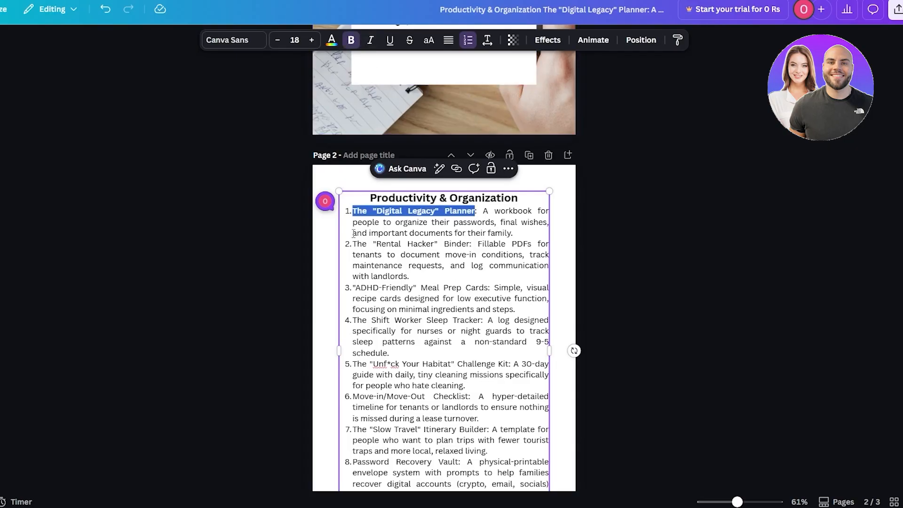
{"action": "left_click_drag", "start_coordinate": [354, 243], "coordinate": [370, 242]}
{"action": "left_click_drag", "start_coordinate": [436, 244], "coordinate": [472, 244]}
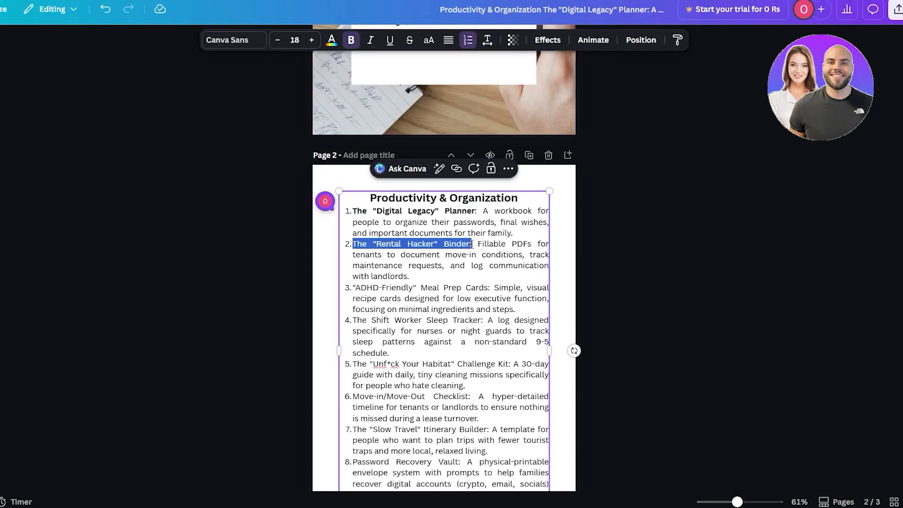
{"action": "key", "text": "ctrl+b"}
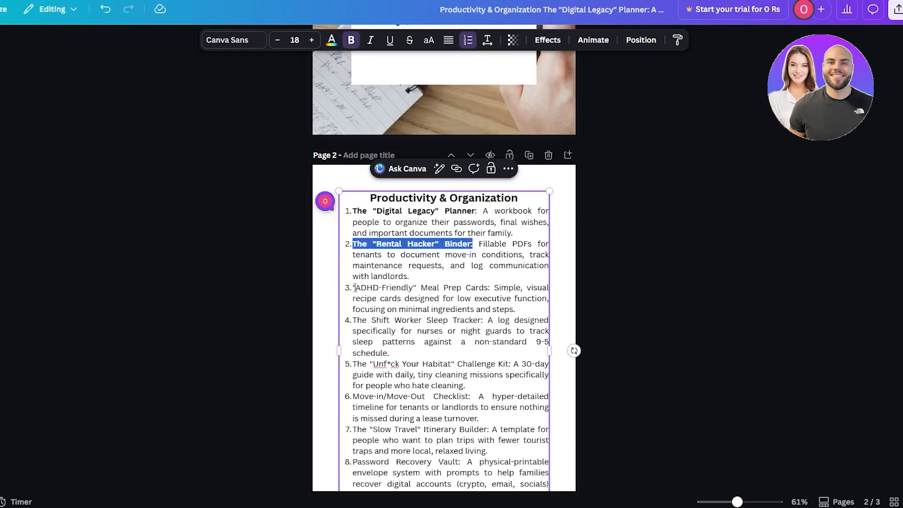
{"action": "left_click_drag", "start_coordinate": [354, 288], "coordinate": [491, 288]}
{"action": "key", "text": "ctrl+b"}
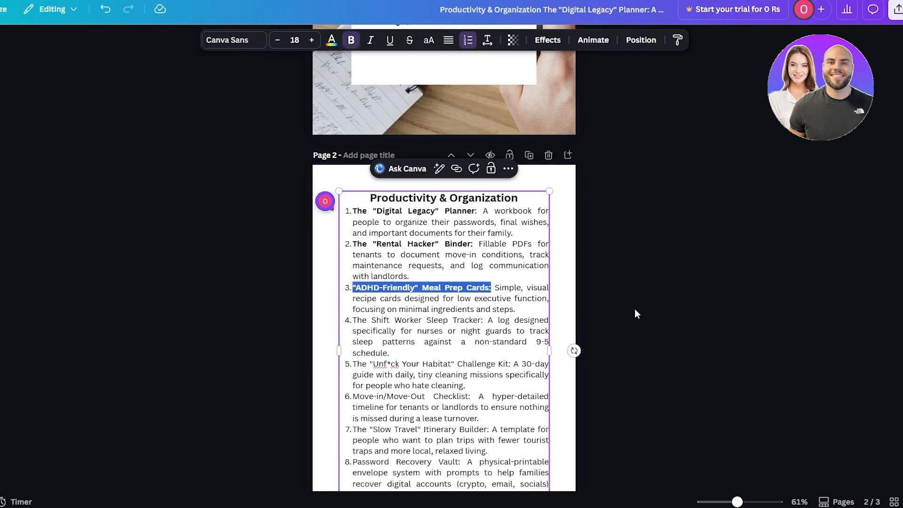
{"action": "left_click", "coordinate": [634, 314]}
- Review the next idea categories in the DeepSeek list
{"action": "scroll", "coordinate": [455, 257], "scroll_direction": "down", "scroll_amount": 1}
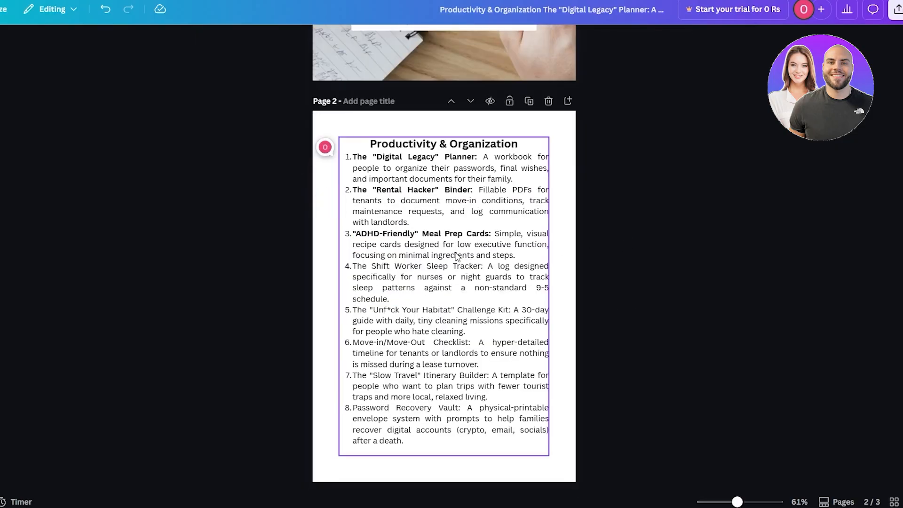
{"action": "scroll", "coordinate": [455, 257], "scroll_direction": "down", "scroll_amount": 3}
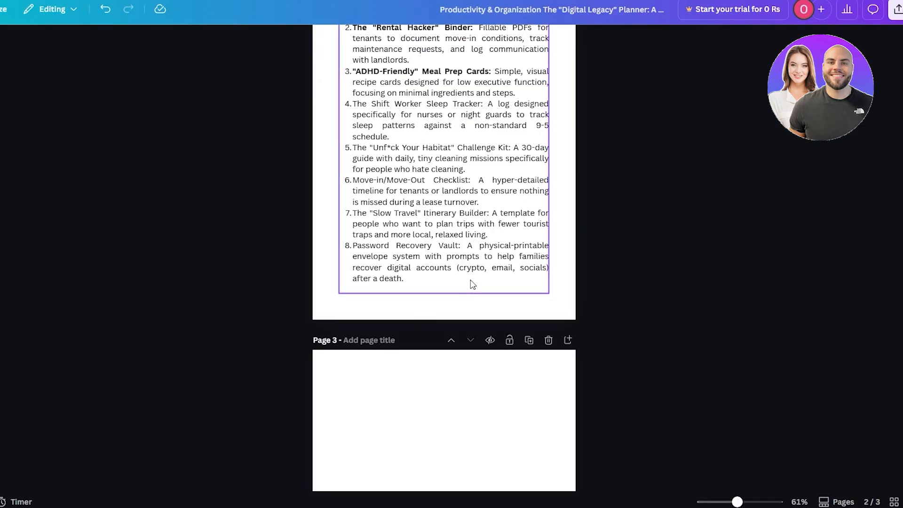
{"action": "scroll", "coordinate": [512, 277], "scroll_direction": "down", "scroll_amount": 5}
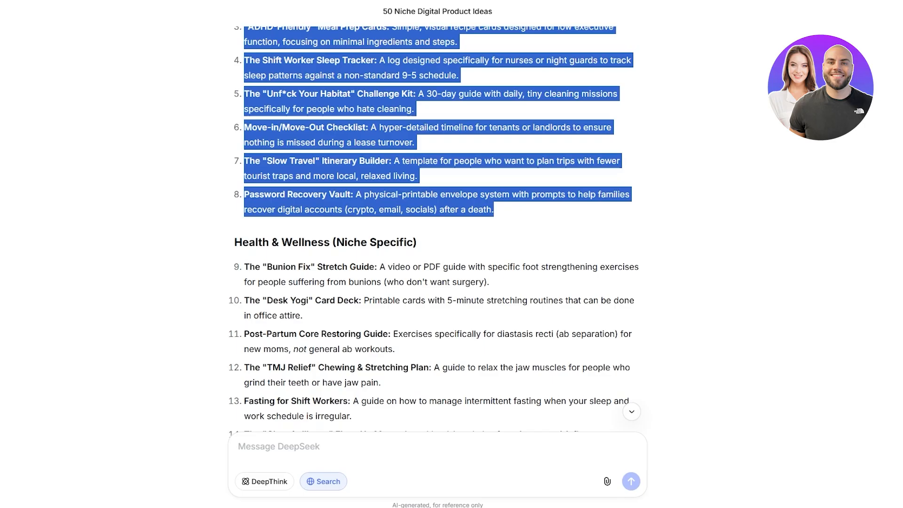
{"action": "scroll", "coordinate": [473, 306], "scroll_direction": "down", "scroll_amount": 4}
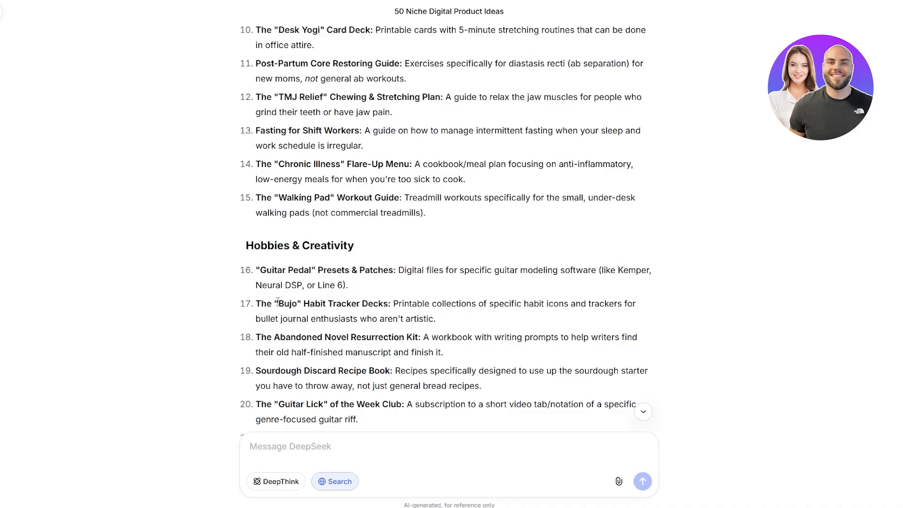
{"action": "scroll", "coordinate": [287, 303], "scroll_direction": "down", "scroll_amount": 3}
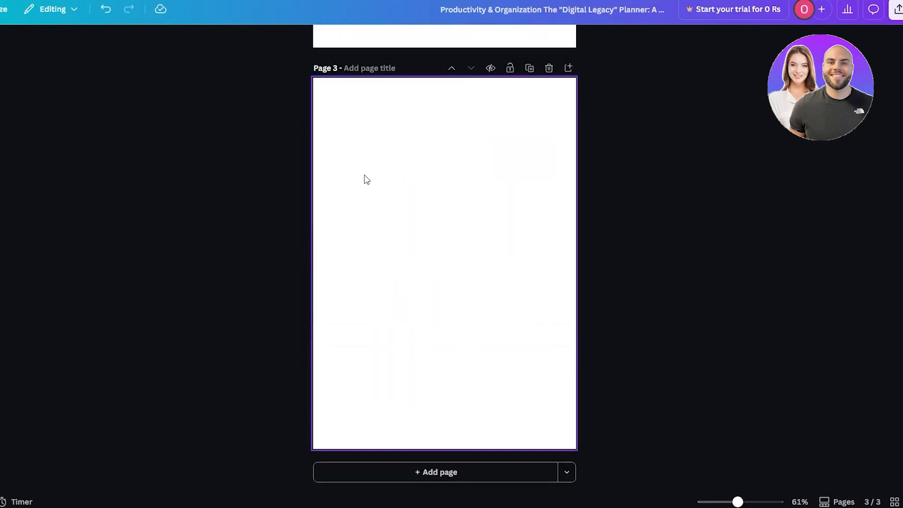
{"action": "scroll", "coordinate": [444, 238], "scroll_direction": "up", "scroll_amount": 5}
{"action": "scroll", "coordinate": [453, 215], "scroll_direction": "up", "scroll_amount": 9}
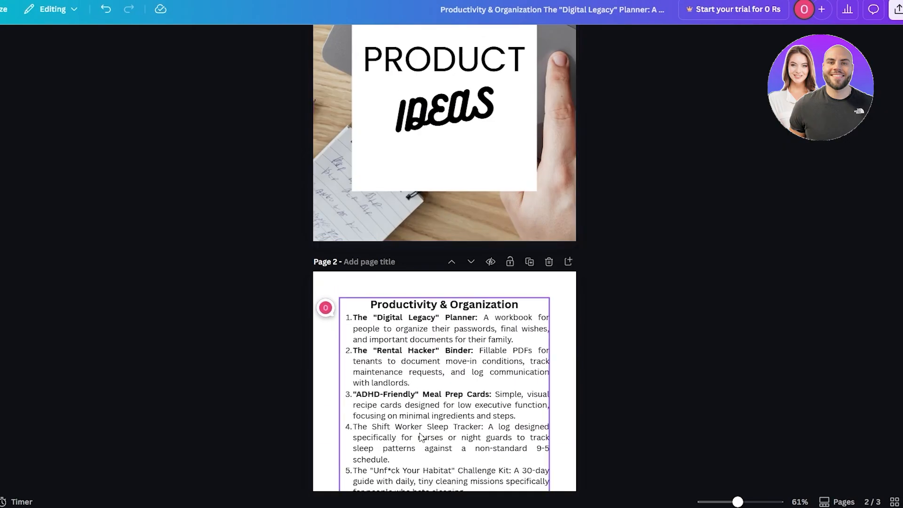
- Move the list text box up and widen it to span page 2
{"action": "left_click", "coordinate": [438, 385]}
{"action": "left_click_drag", "start_coordinate": [437, 385], "coordinate": [420, 367]}
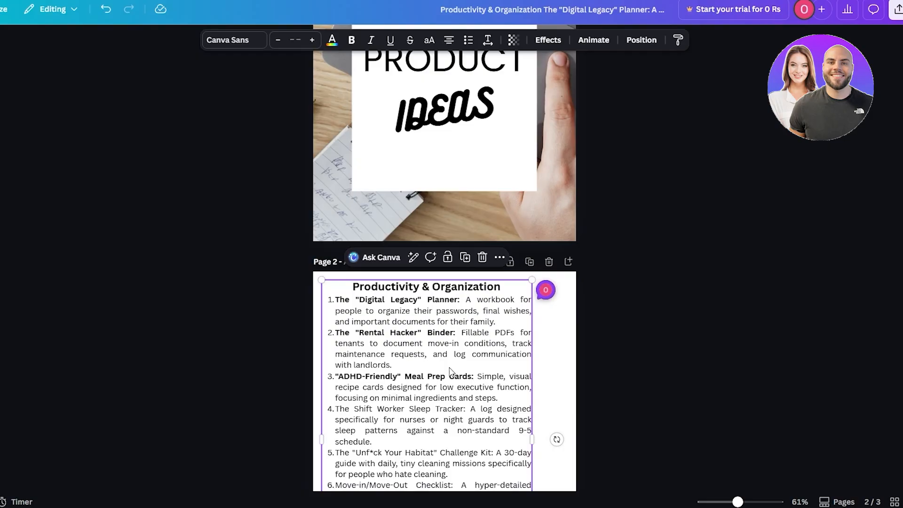
{"action": "scroll", "coordinate": [420, 366], "scroll_direction": "down", "scroll_amount": 6}
{"action": "left_click_drag", "start_coordinate": [532, 327], "coordinate": [574, 360]}
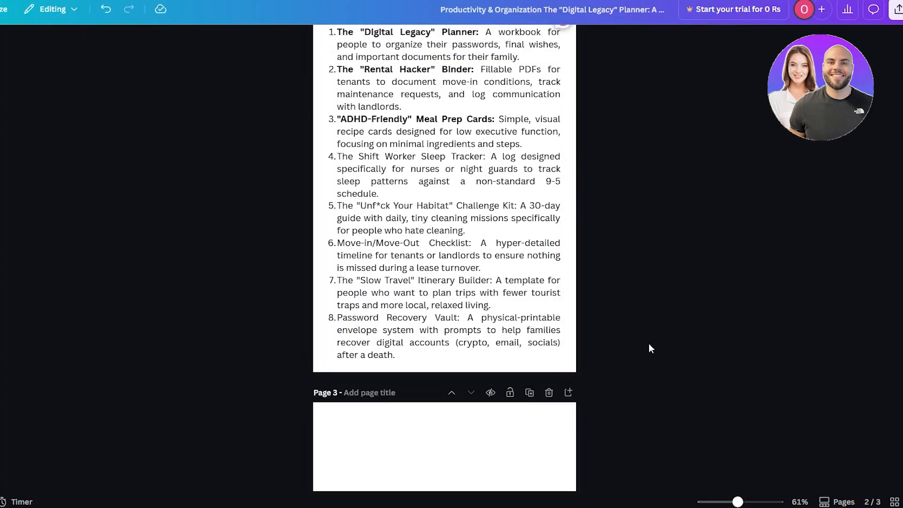
- Start adding a page title to page 1
{"action": "scroll", "coordinate": [476, 287], "scroll_direction": "up", "scroll_amount": 8}
{"action": "scroll", "coordinate": [477, 289], "scroll_direction": "down", "scroll_amount": 5}
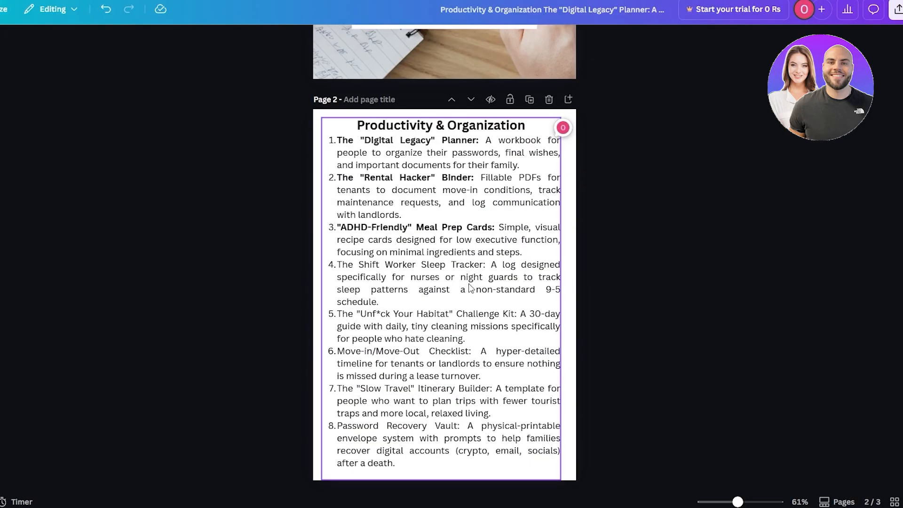
{"action": "scroll", "coordinate": [482, 273], "scroll_direction": "down", "scroll_amount": 8}
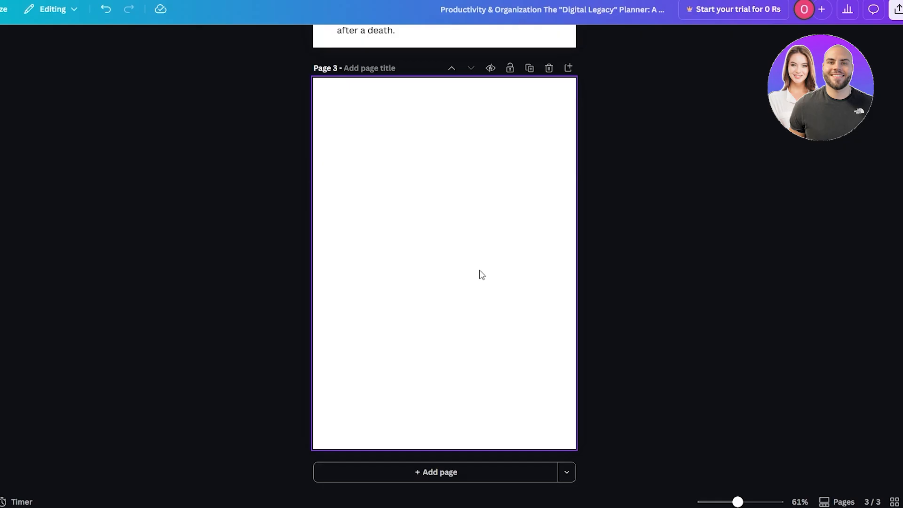
{"action": "scroll", "coordinate": [479, 273], "scroll_direction": "up", "scroll_amount": 10}
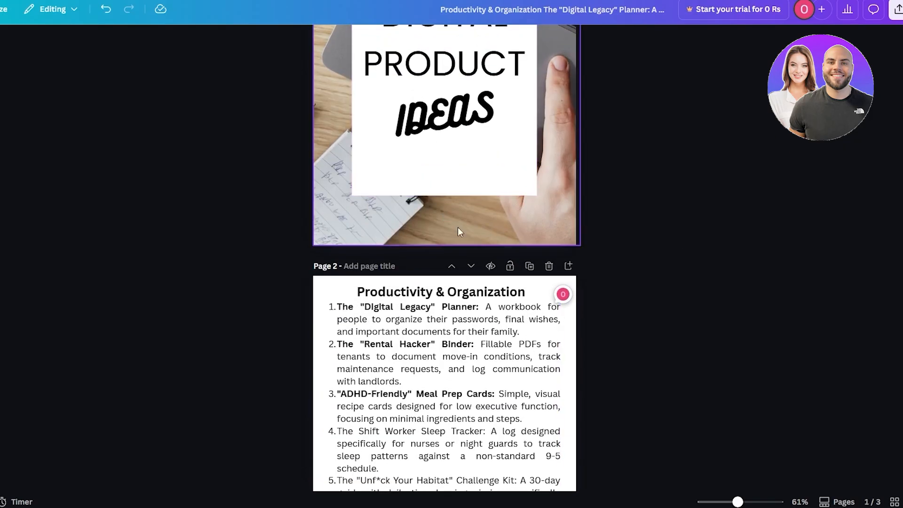
{"action": "scroll", "coordinate": [458, 227], "scroll_direction": "up", "scroll_amount": 4}
{"action": "left_click", "coordinate": [354, 67]}
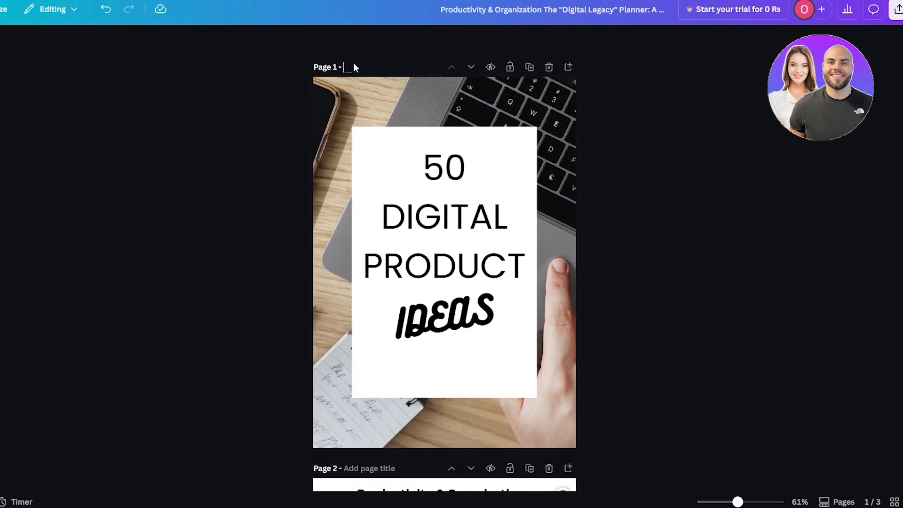